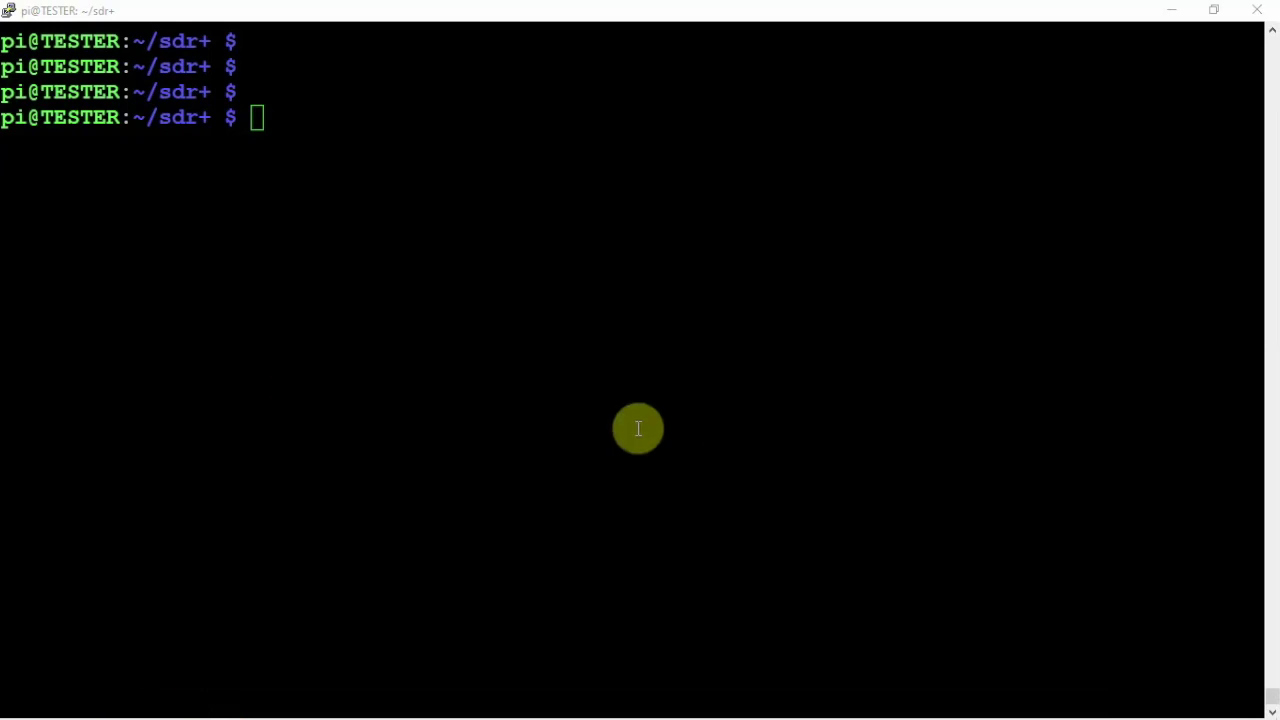
{"action": "left_click", "coordinate": [403, 214]}
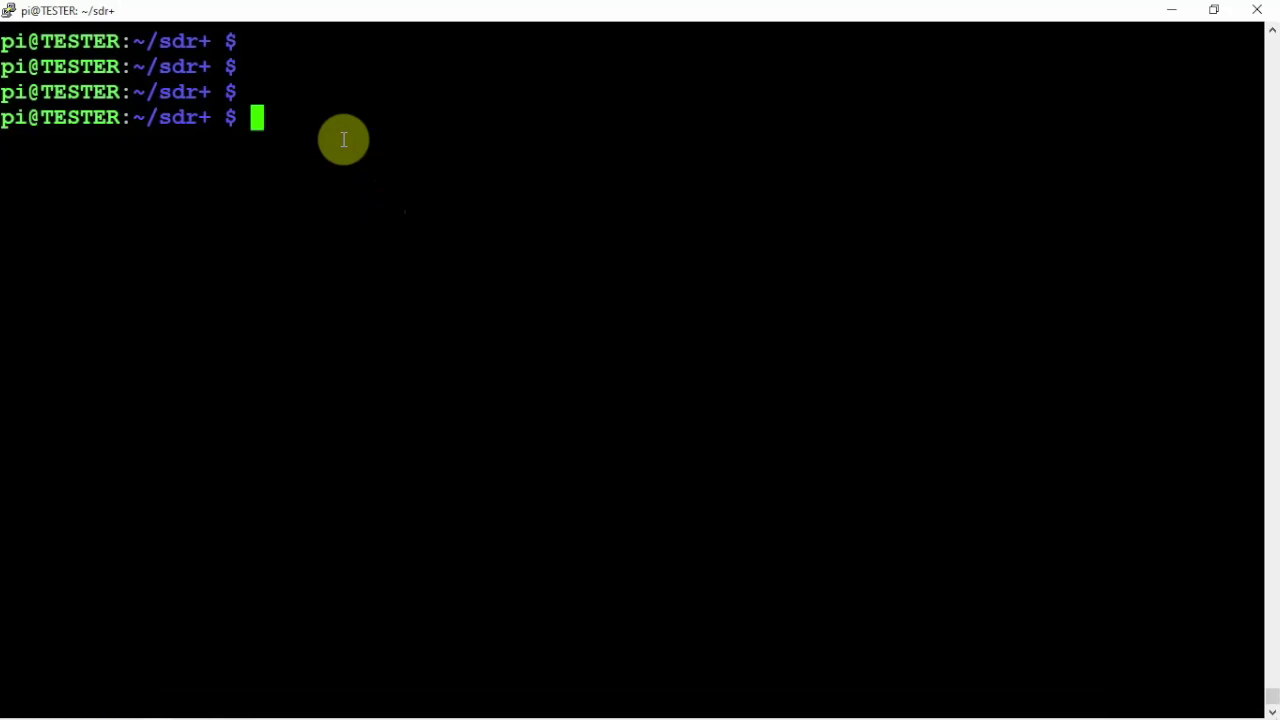
{"action": "type", "text": "git "}
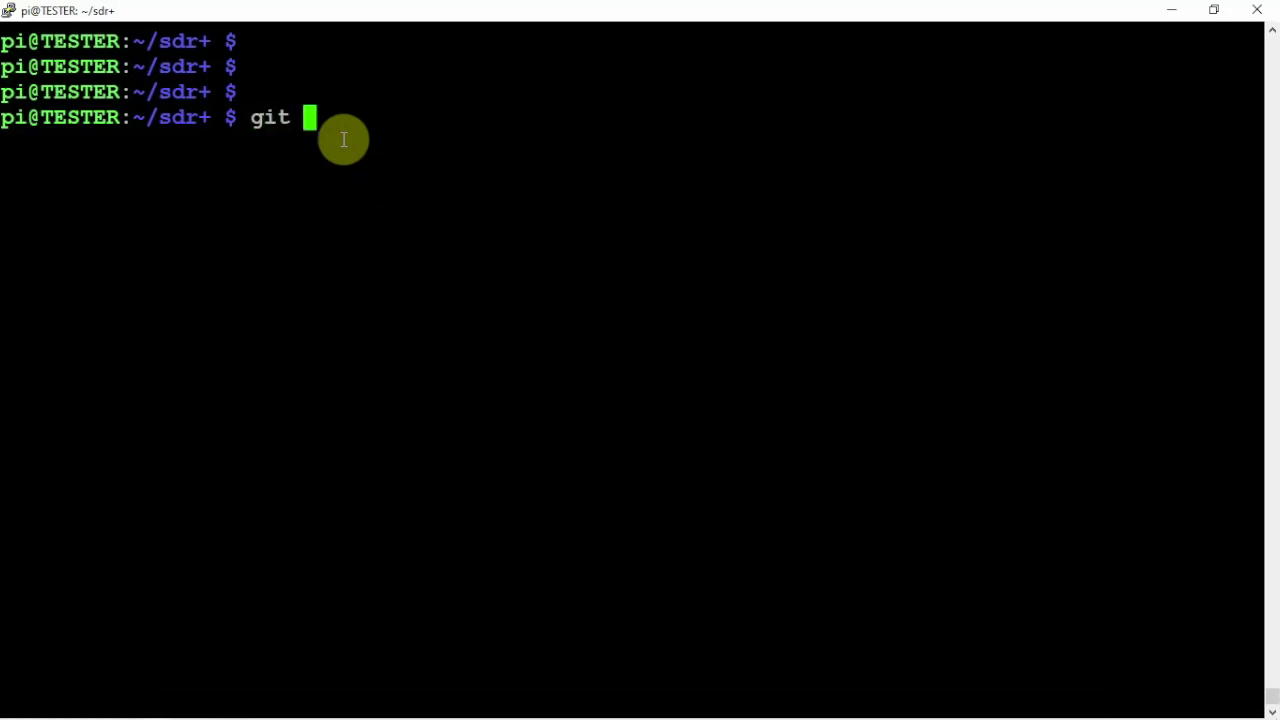
{"action": "type", "text": "clone"}
{"action": "right_click", "coordinate": [423, 106]}
{"action": "key", "text": "Return"}
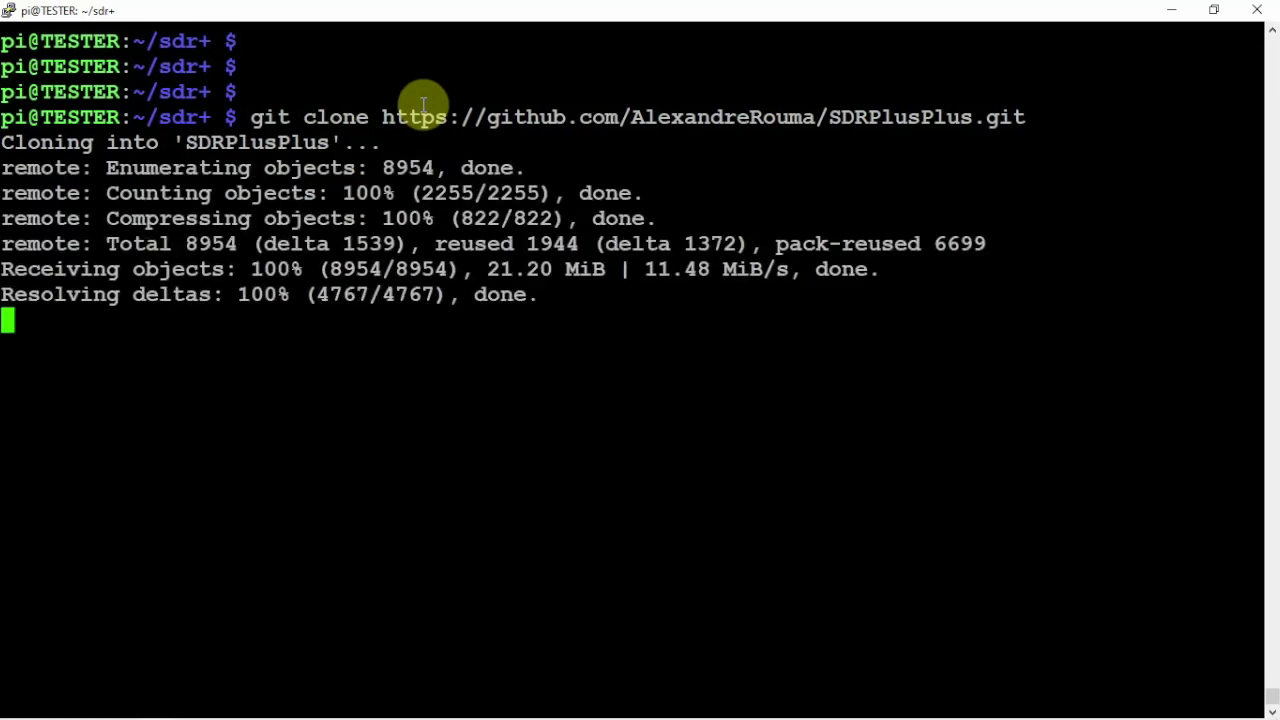
List the sdr+ folder and move into the SDRPlusPlus directory
{"action": "key", "text": "ctrl+l"}
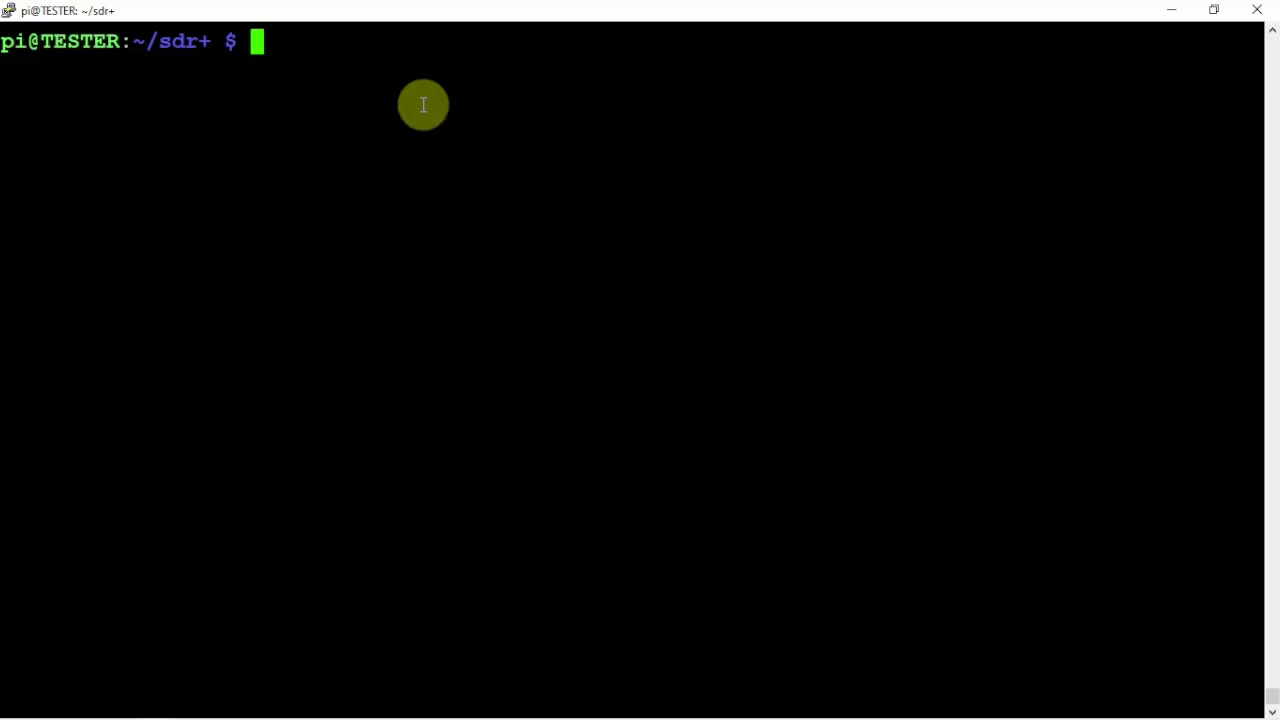
{"action": "key", "text": "Return"}
{"action": "key", "text": "Return"}
{"action": "type", "text": "ls"}
{"action": "key", "text": "Return"}
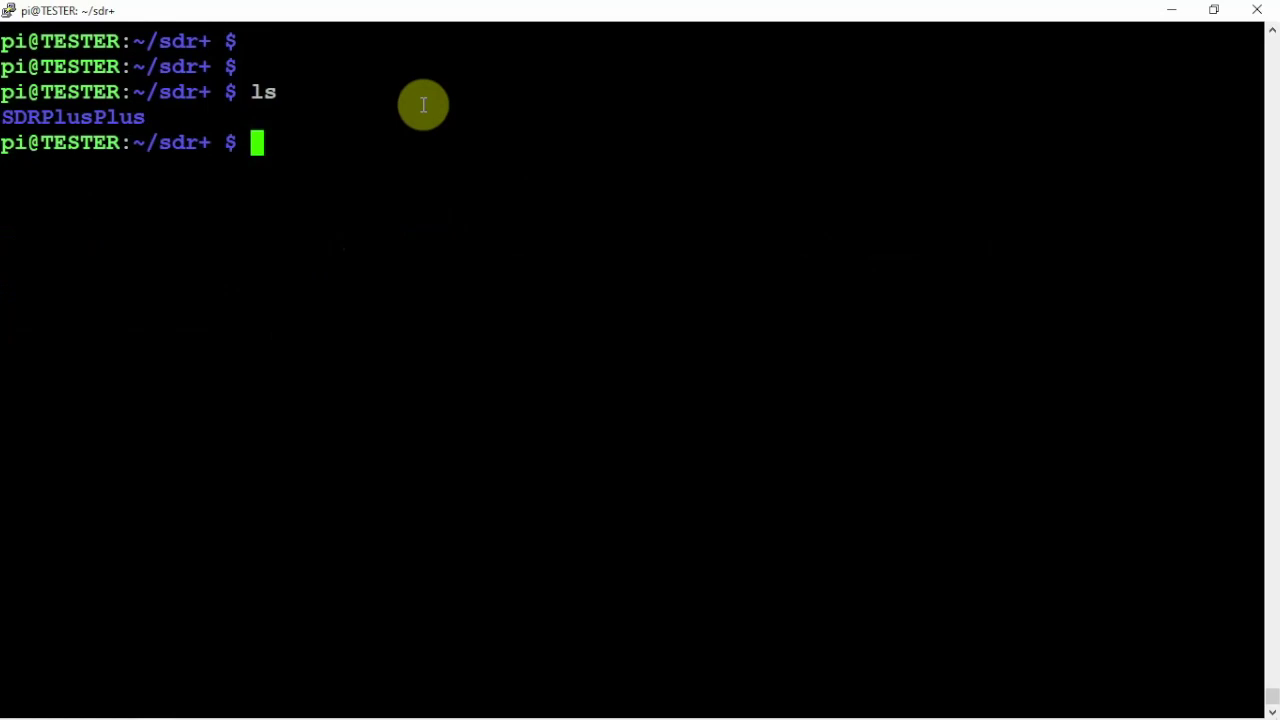
{"action": "type", "text": "cd S"}
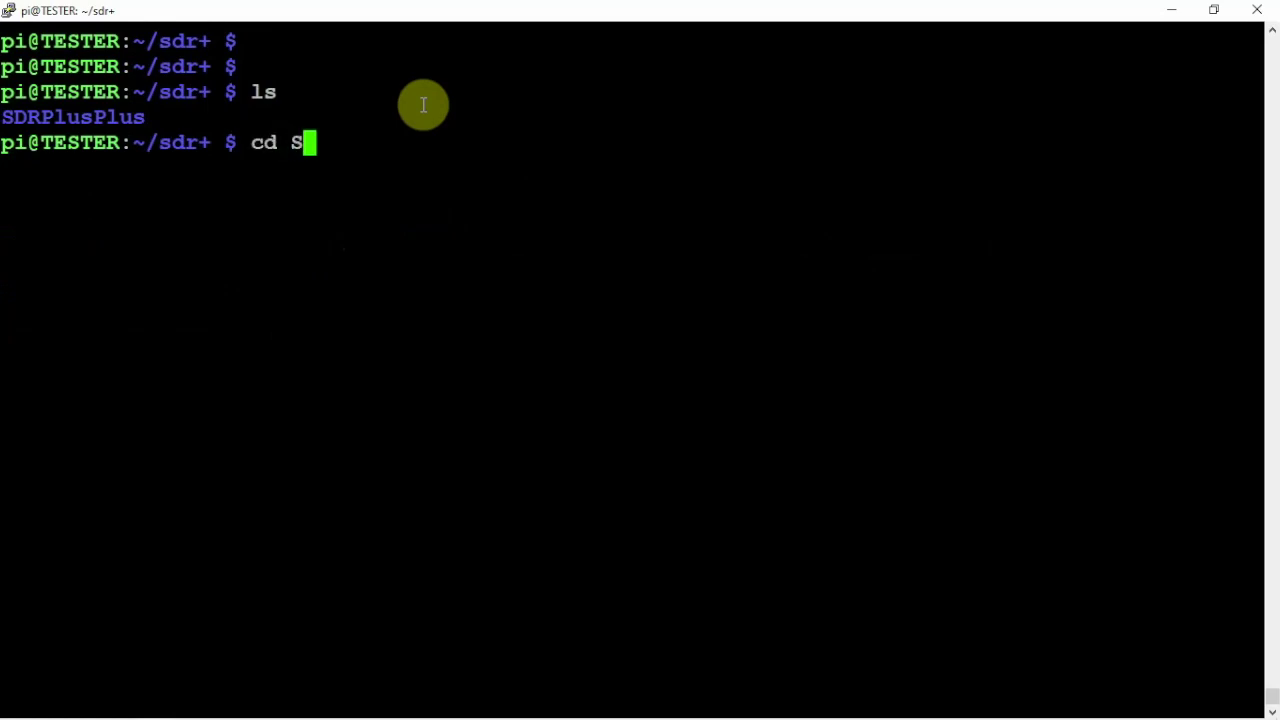
{"action": "key", "text": "Tab"}
{"action": "key", "text": "Return"}
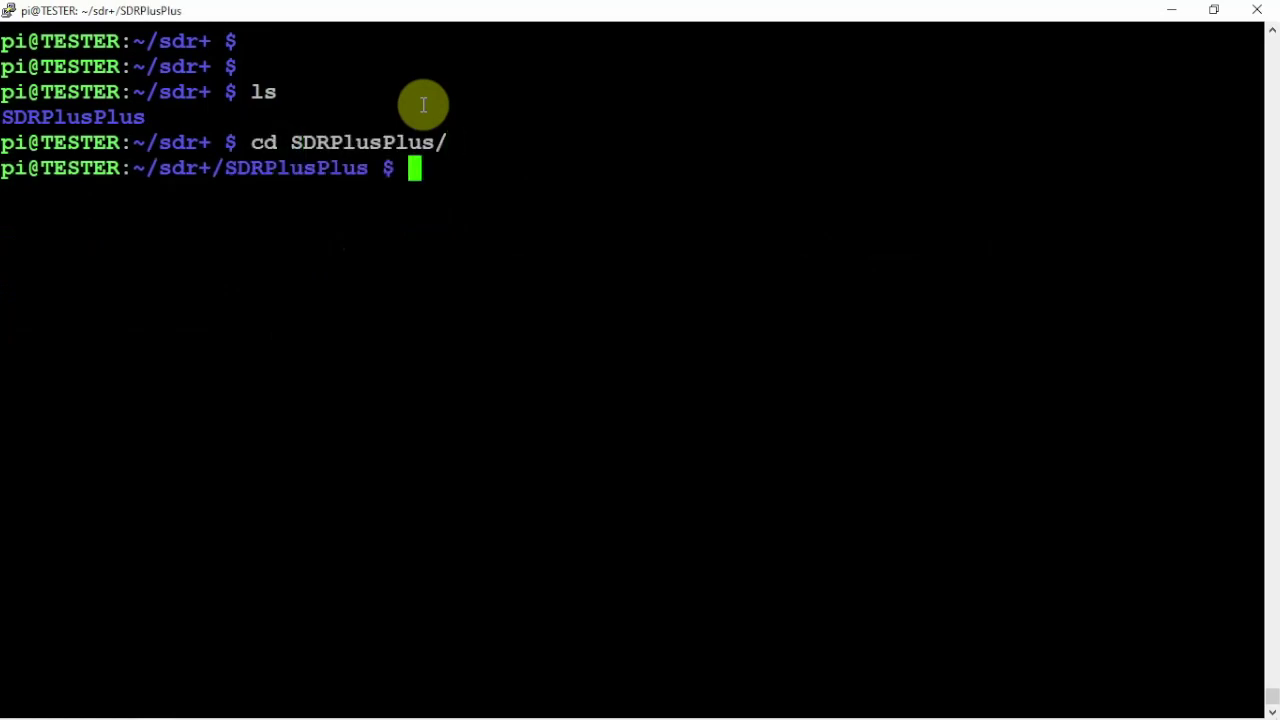
List the SDRPlusPlus project files and start a new run.sh in nano
{"action": "key", "text": "ctrl+l"}
{"action": "key", "text": "Return"}
{"action": "key", "text": "Return"}
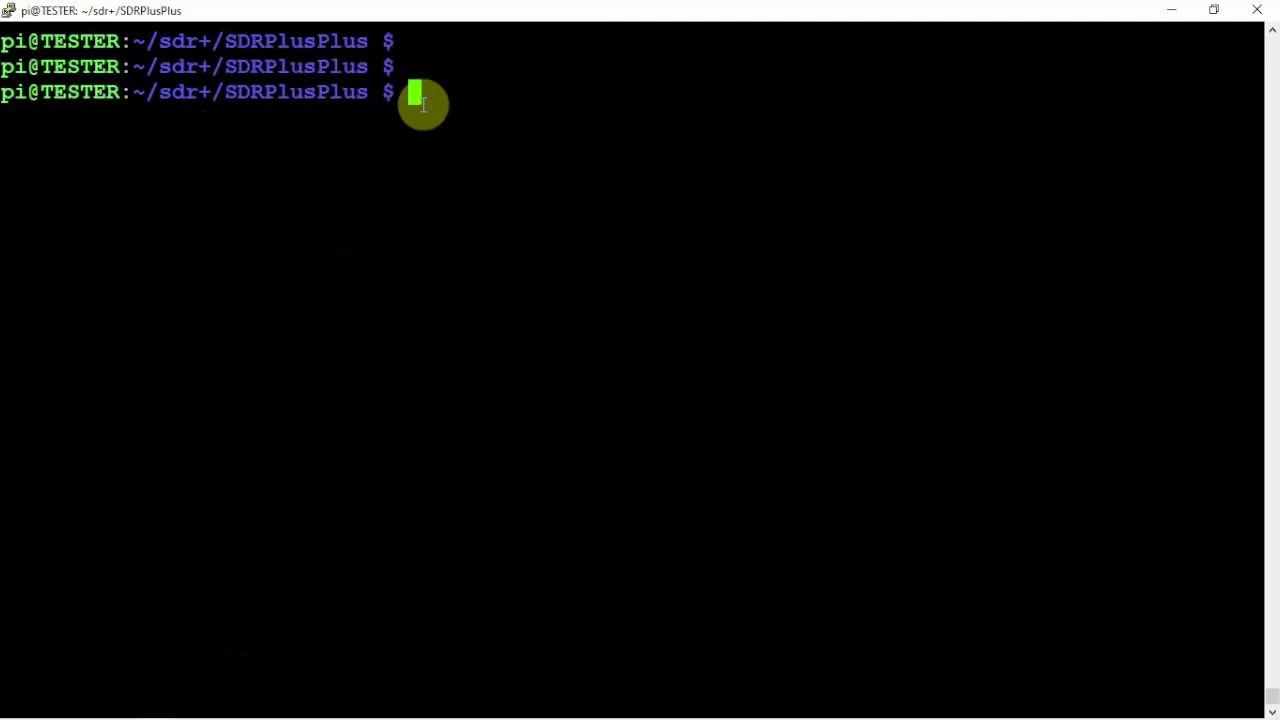
{"action": "type", "text": "ls"}
{"action": "key", "text": "Return"}
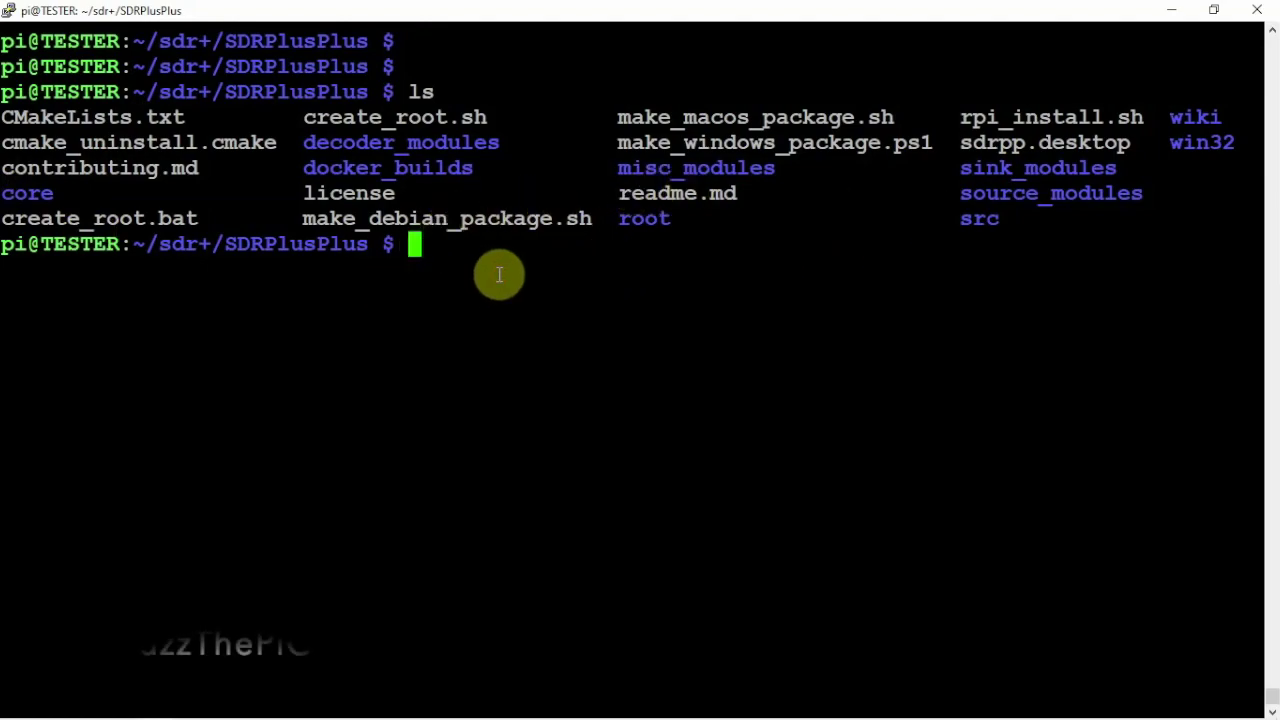
{"action": "type", "text": "nano "}
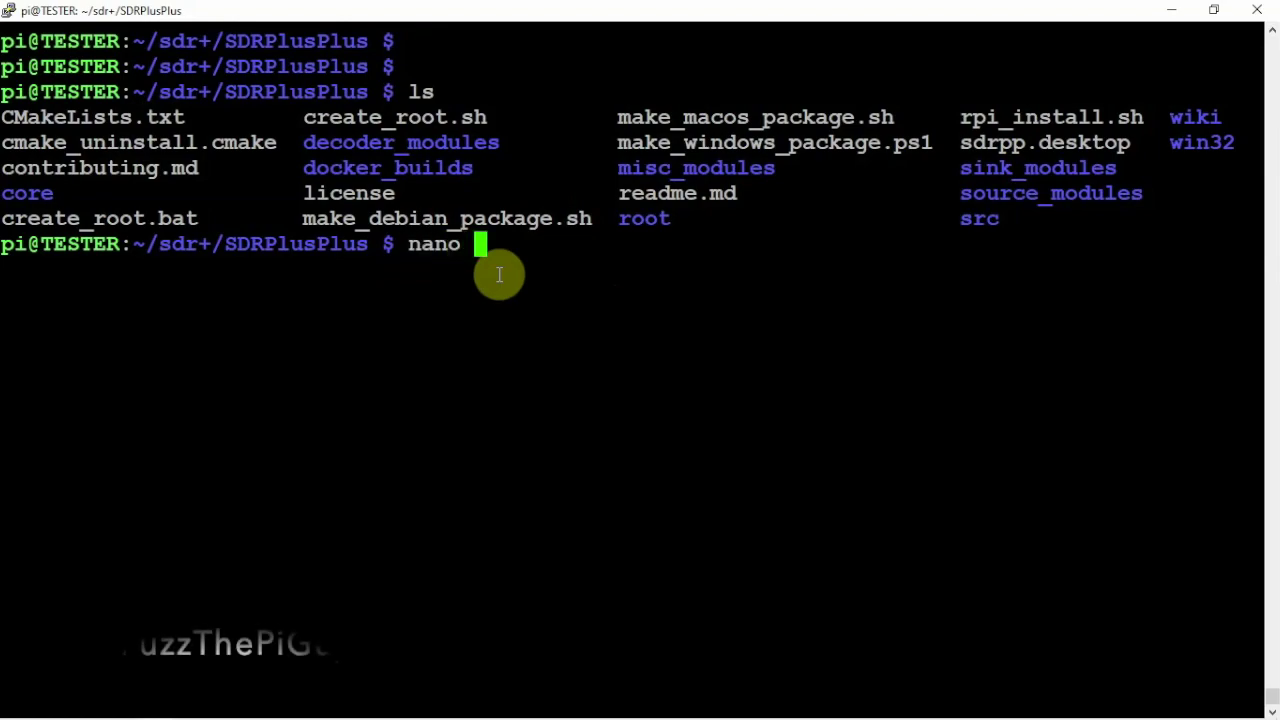
{"action": "type", "text": "run"}
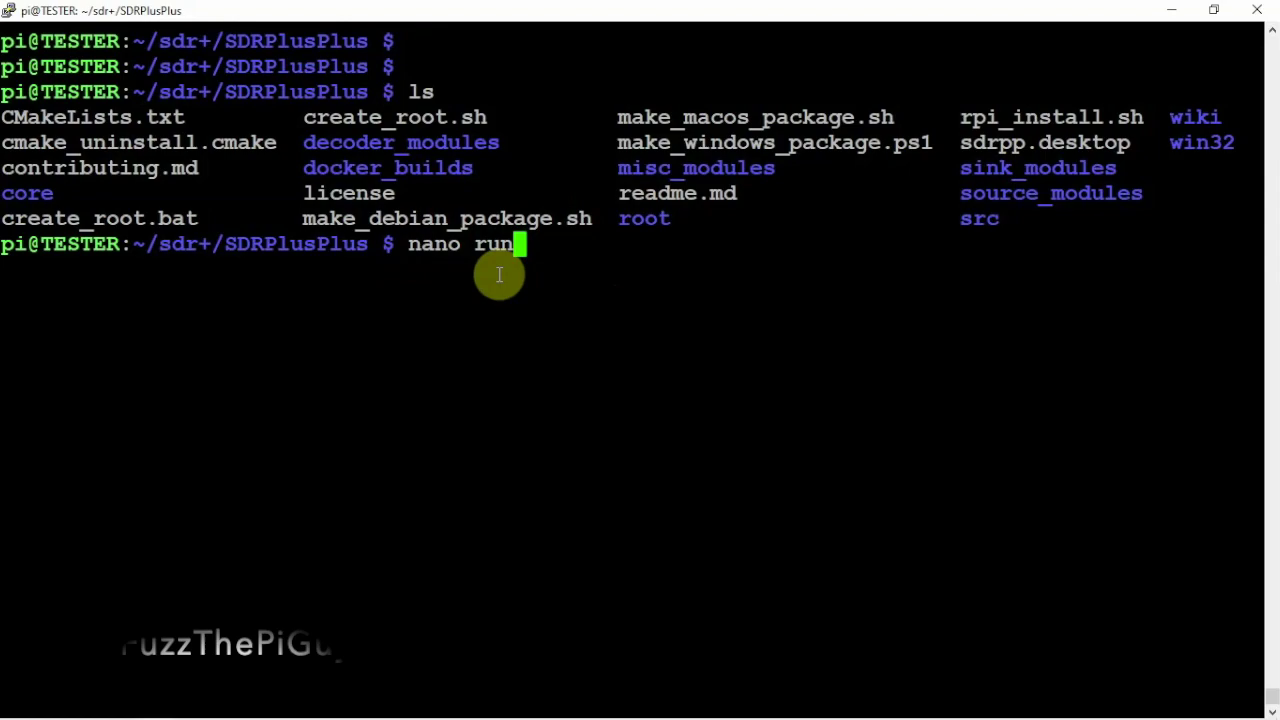
{"action": "type", "text": ".sh"}
{"action": "key", "text": "Return"}
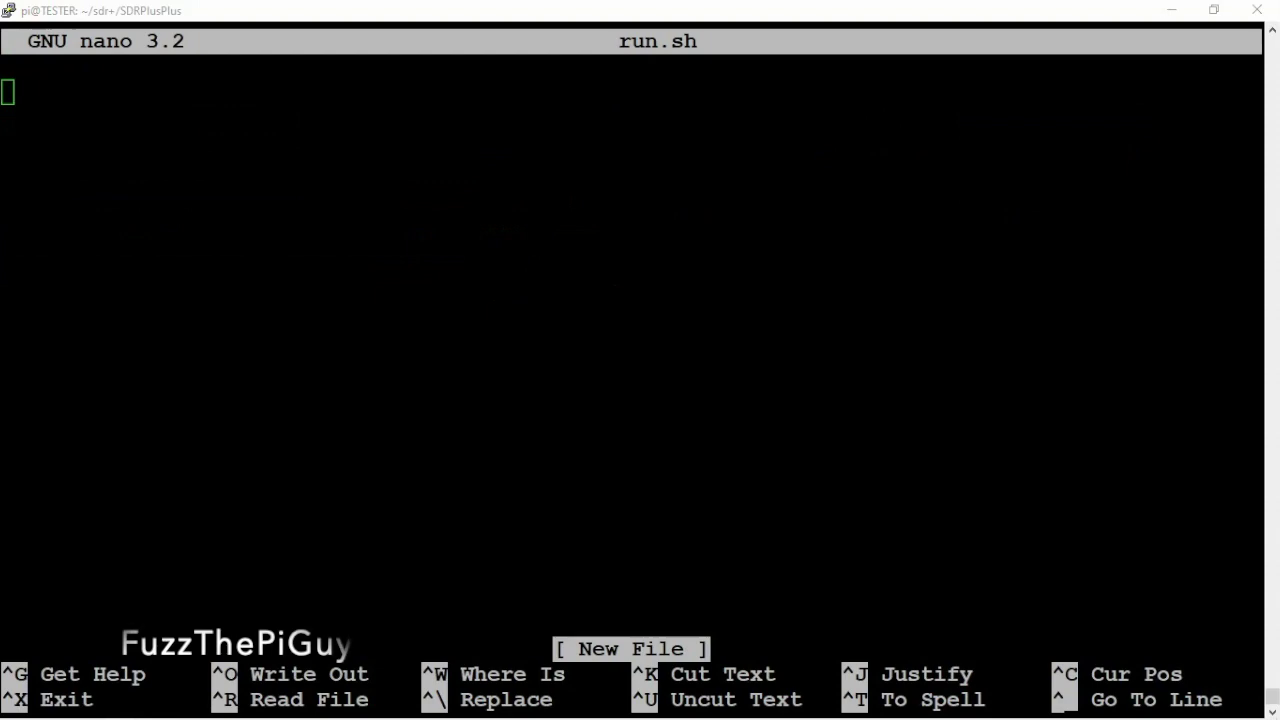
Paste the SDR++ build script into run.sh and append -OPT_BUILD_RTL_SDR_SOURCE to the cmake line
{"action": "right_click", "coordinate": [23, 150]}
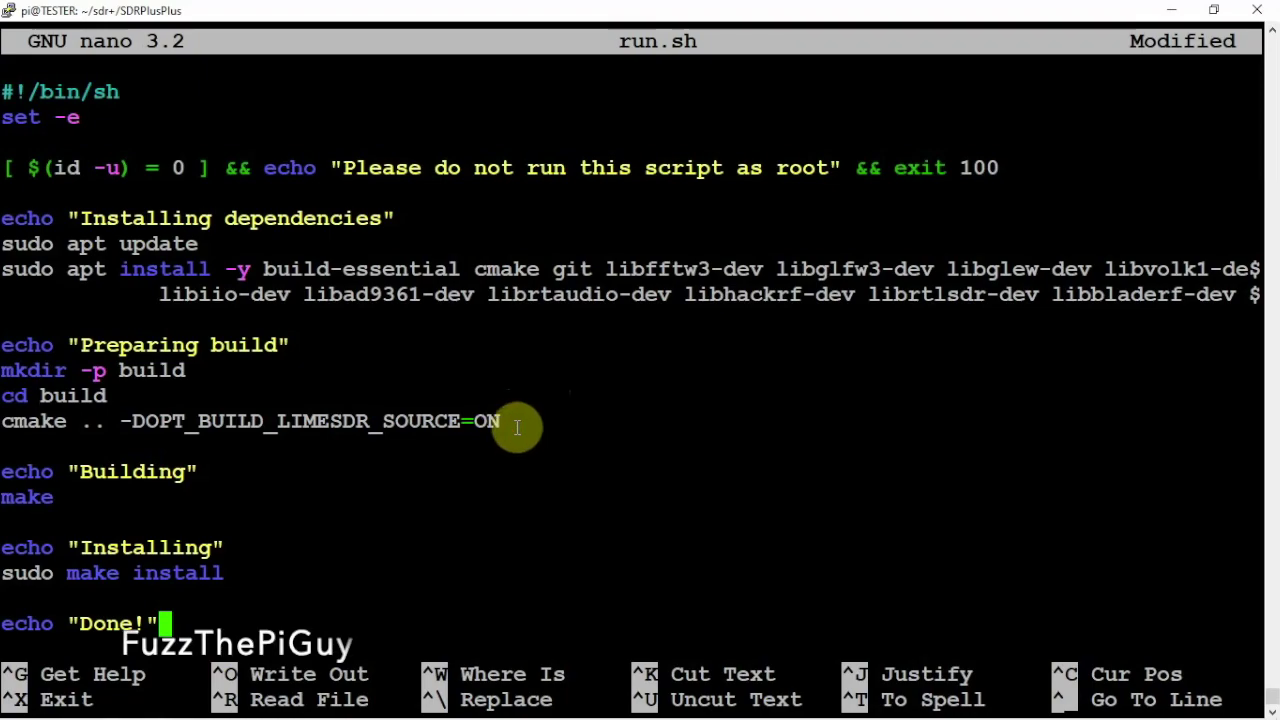
{"action": "key", "text": "Down"}
{"action": "key", "text": "Up"}
{"action": "key", "text": "Up"}
{"action": "key", "text": "Up"}
{"action": "key", "text": "Up"}
{"action": "key", "text": "Up"}
{"action": "key", "text": "Up"}
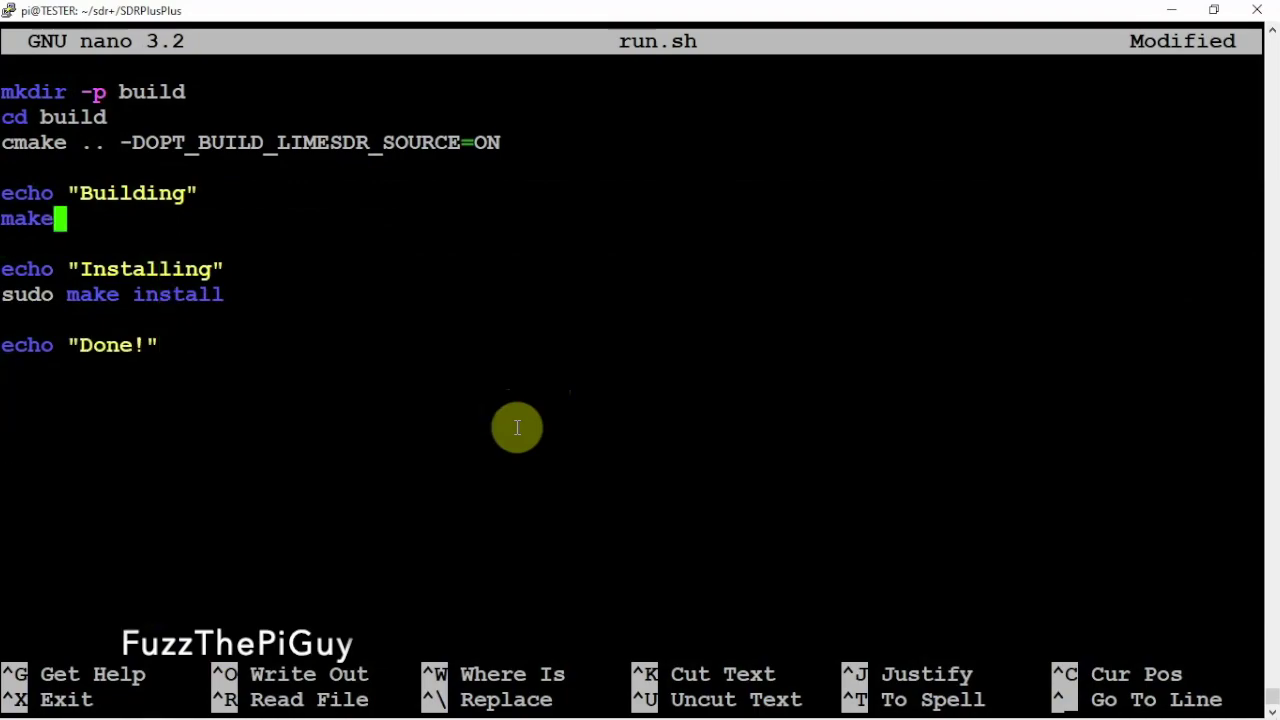
{"action": "key", "text": "Up"}
{"action": "key", "text": "Up"}
{"action": "key", "text": "Up"}
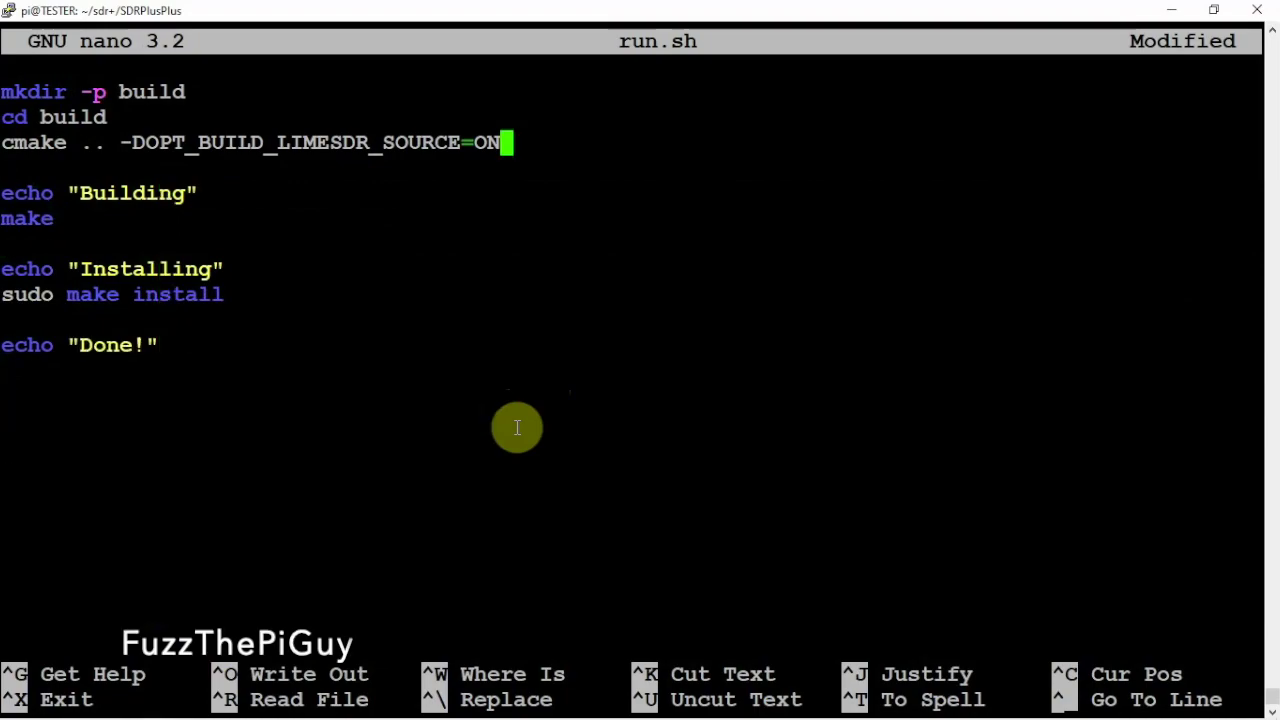
{"action": "type", "text": "-"}
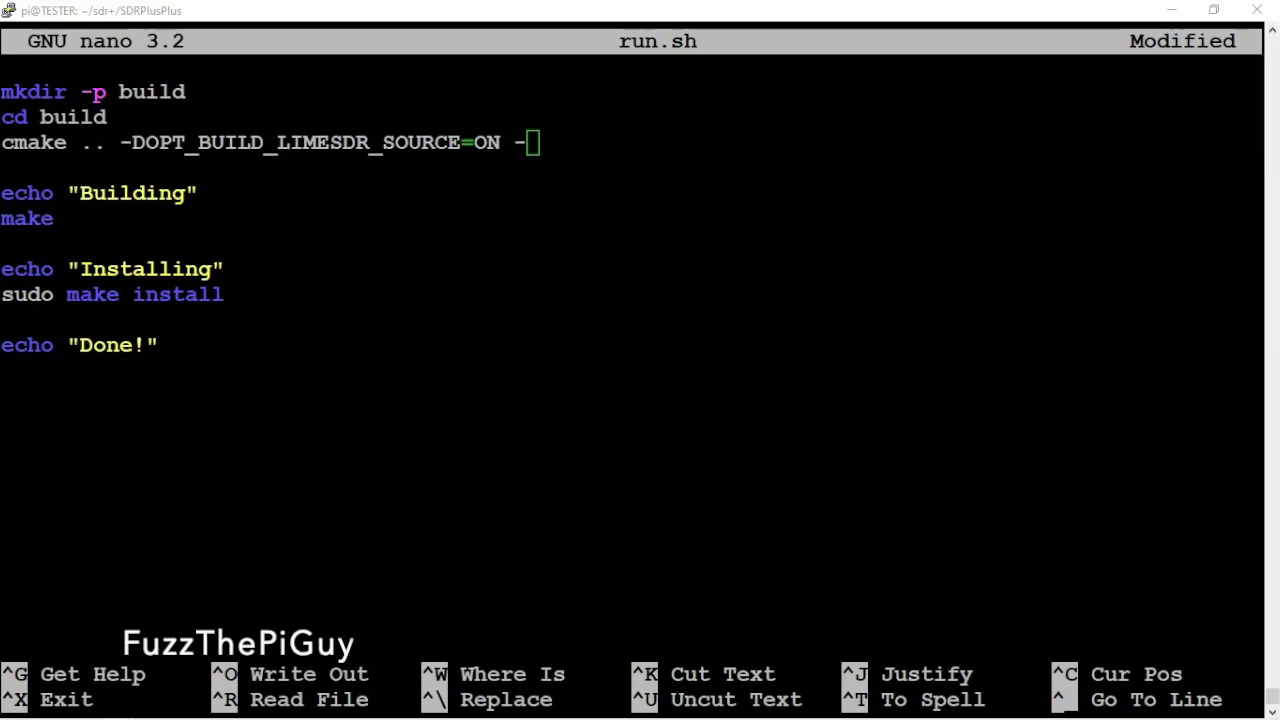
{"action": "right_click", "coordinate": [864, 200]}
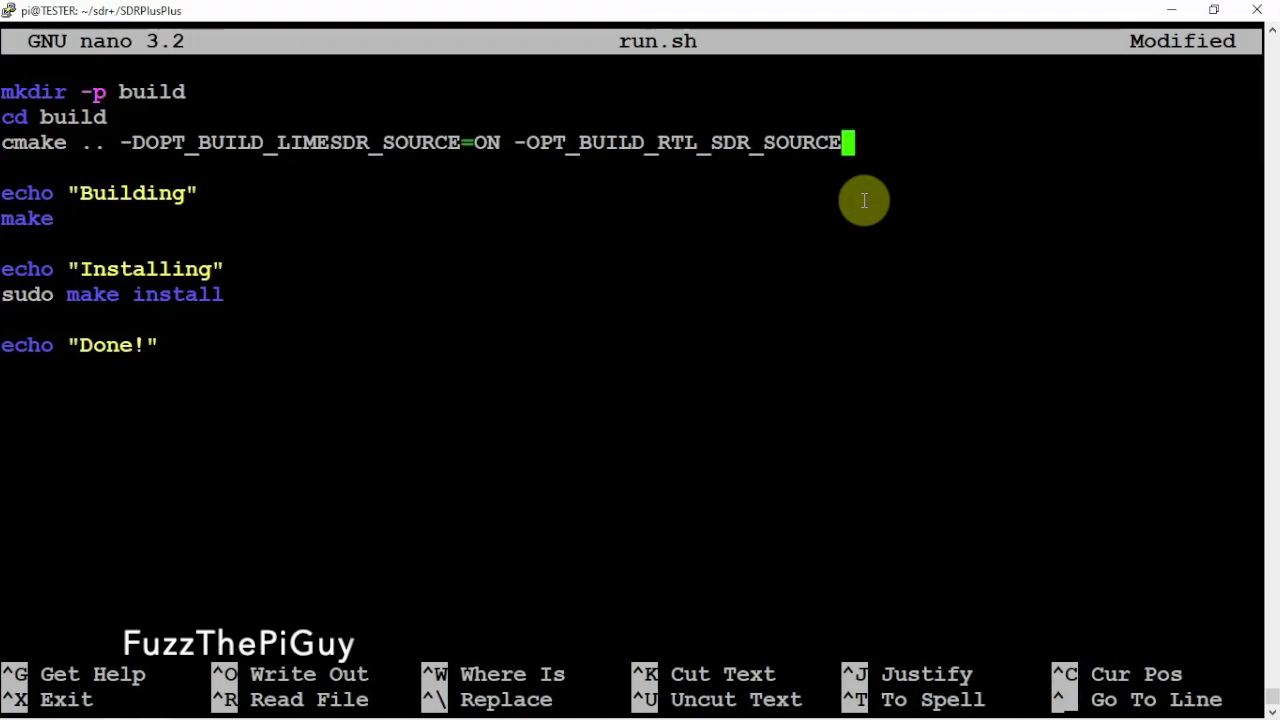
Save run.sh under its existing name and exit nano
{"action": "key", "text": "ctrl+x"}
{"action": "key", "text": "y"}
{"action": "key", "text": "Return"}
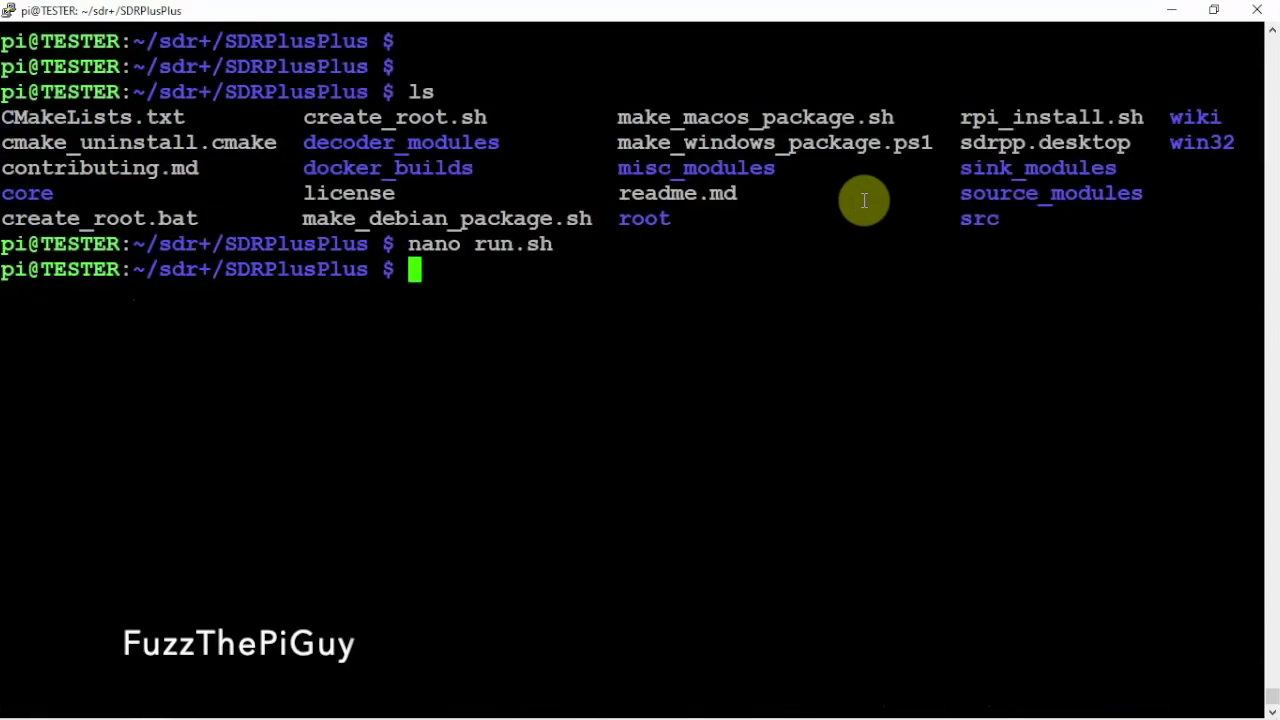
Make run.sh executable with chmod +x
{"action": "type", "text": "chmod "}
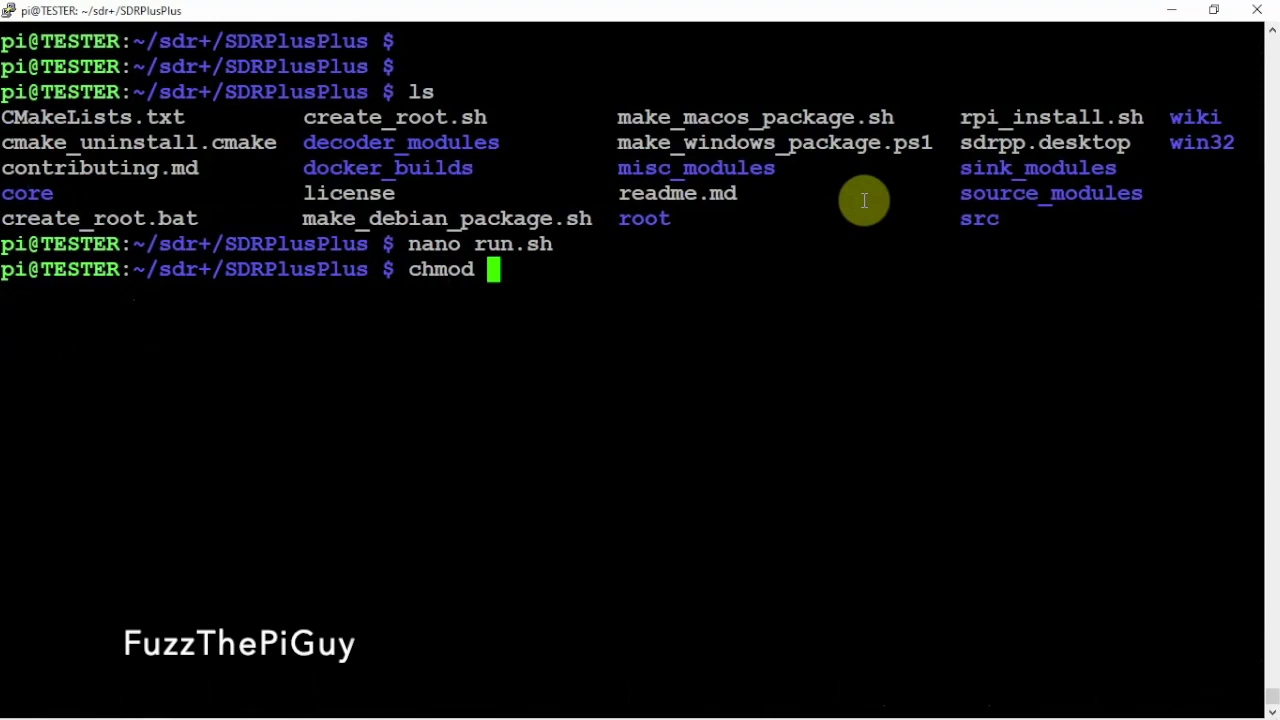
{"action": "type", "text": "+x r"}
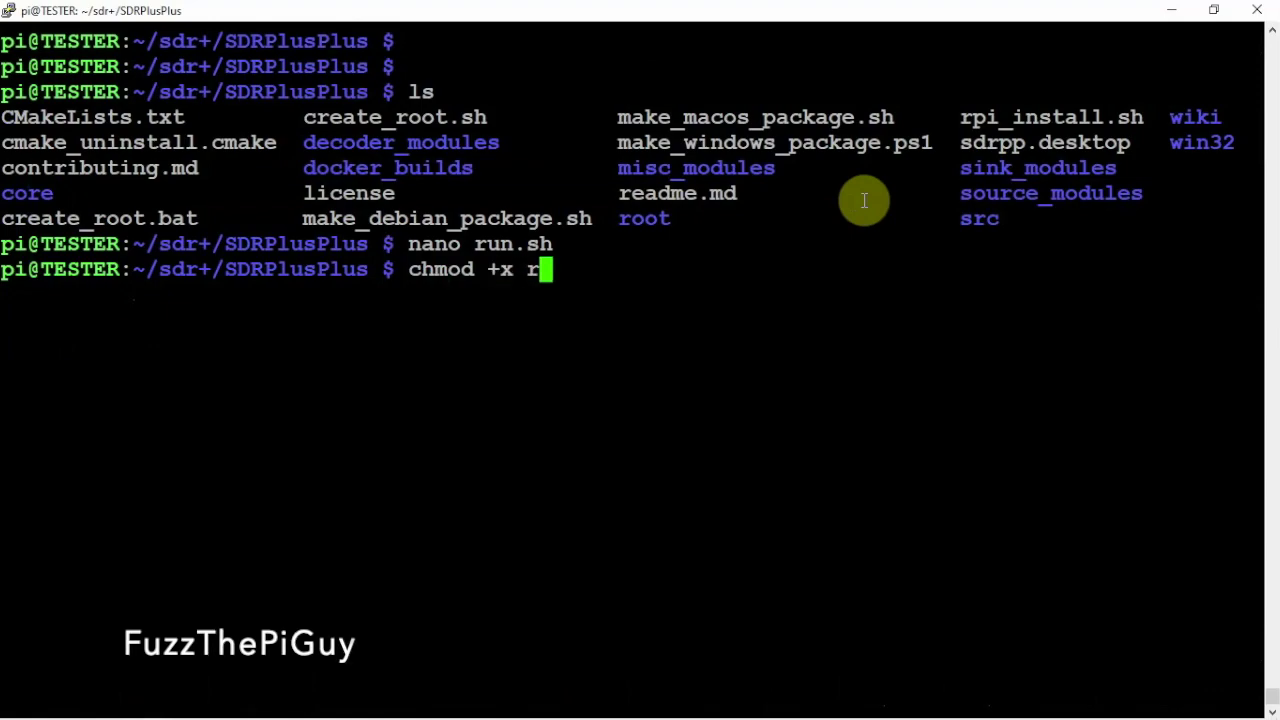
{"action": "type", "text": "un.sh"}
{"action": "key", "text": "Return"}
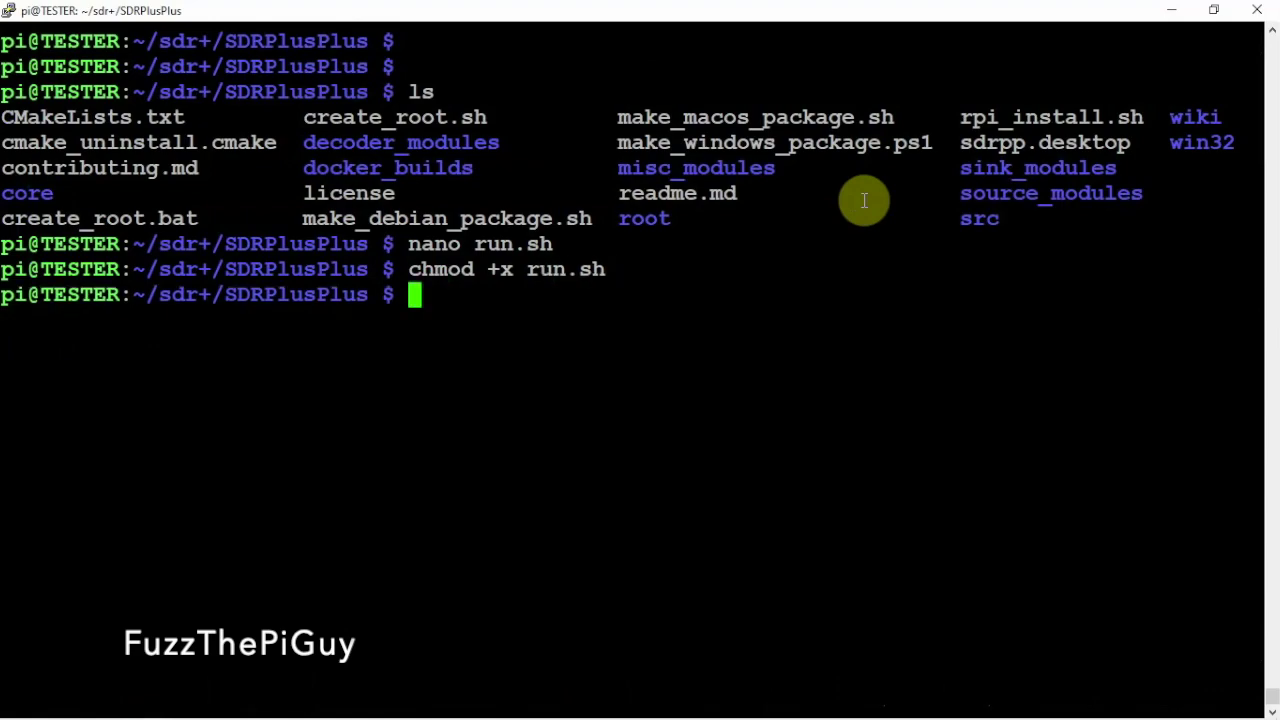
{"action": "key", "text": "ctrl+l"}
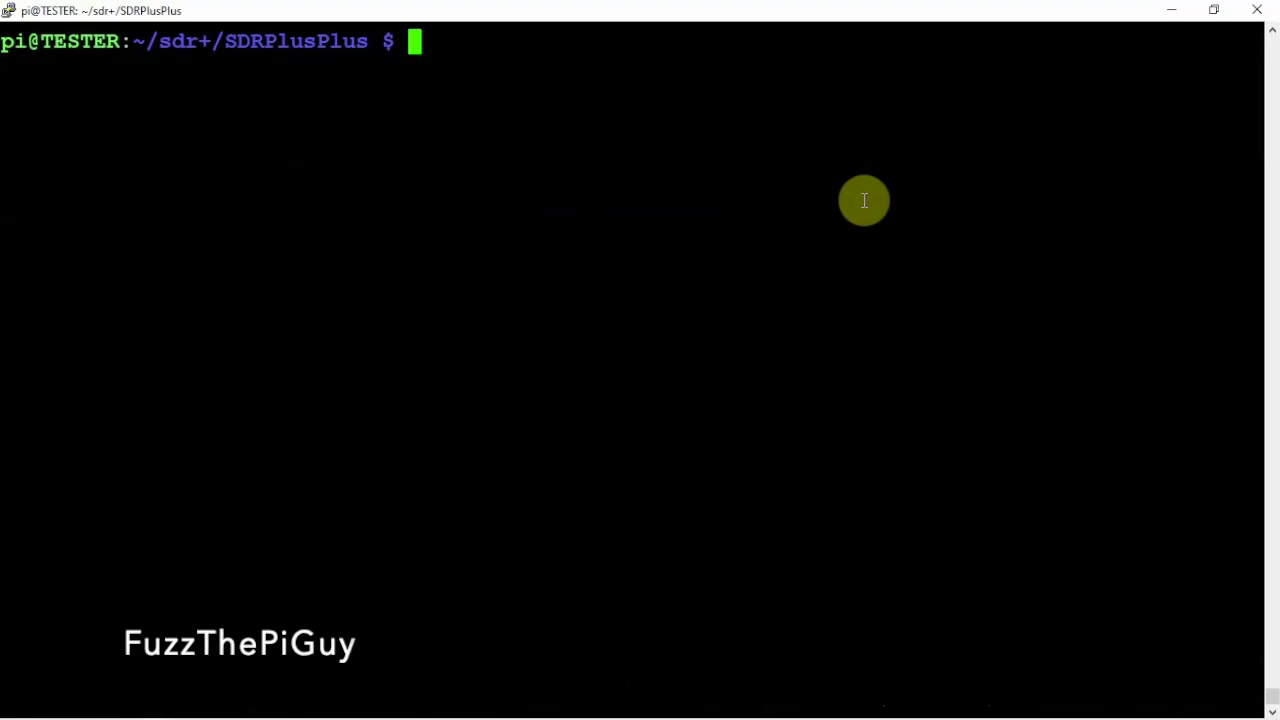
Run ./run.sh to build SDR++ and install its plugins
{"action": "key", "text": "Return"}
{"action": "key", "text": "Return"}
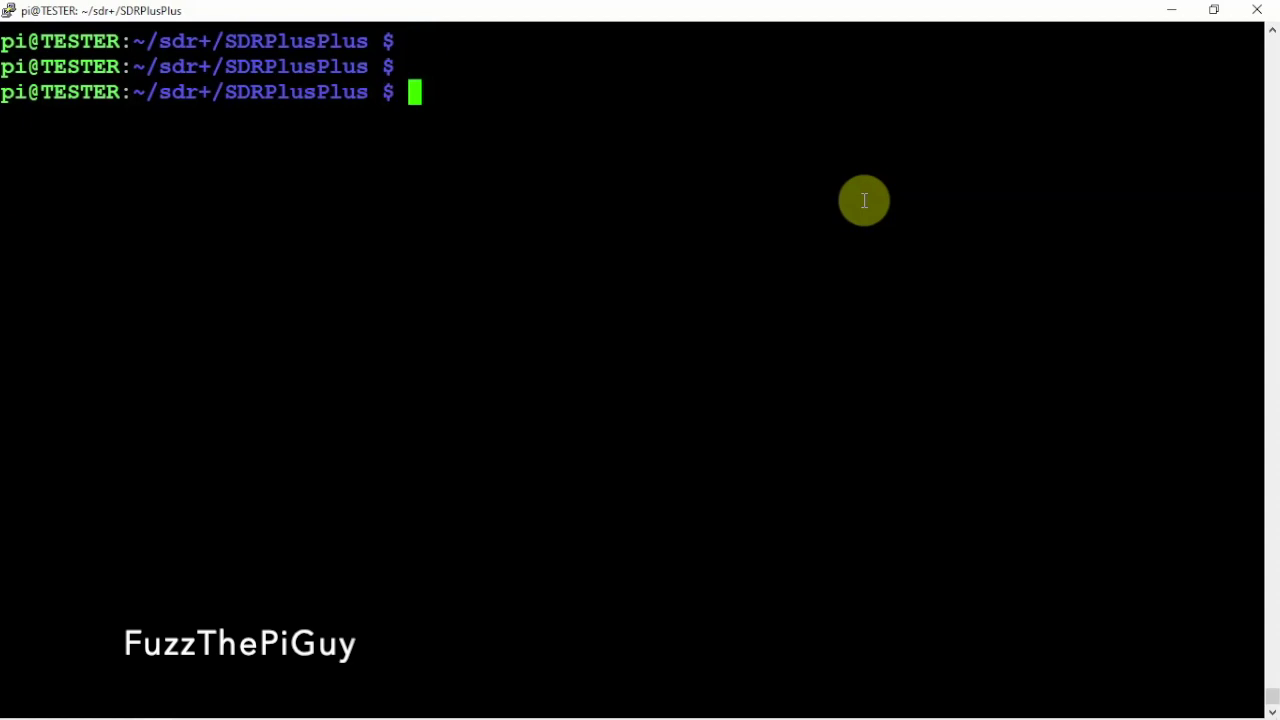
{"action": "type", "text": "./"}
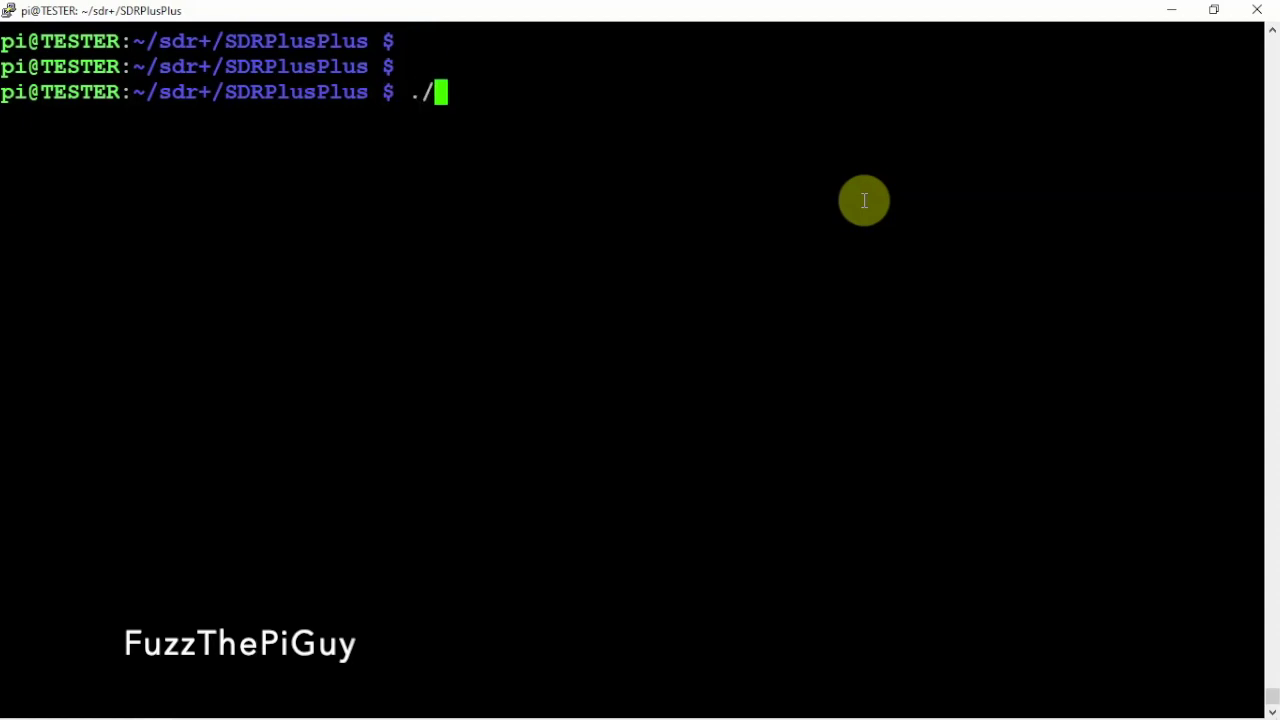
{"action": "type", "text": "ru"}
{"action": "key", "text": "Tab"}
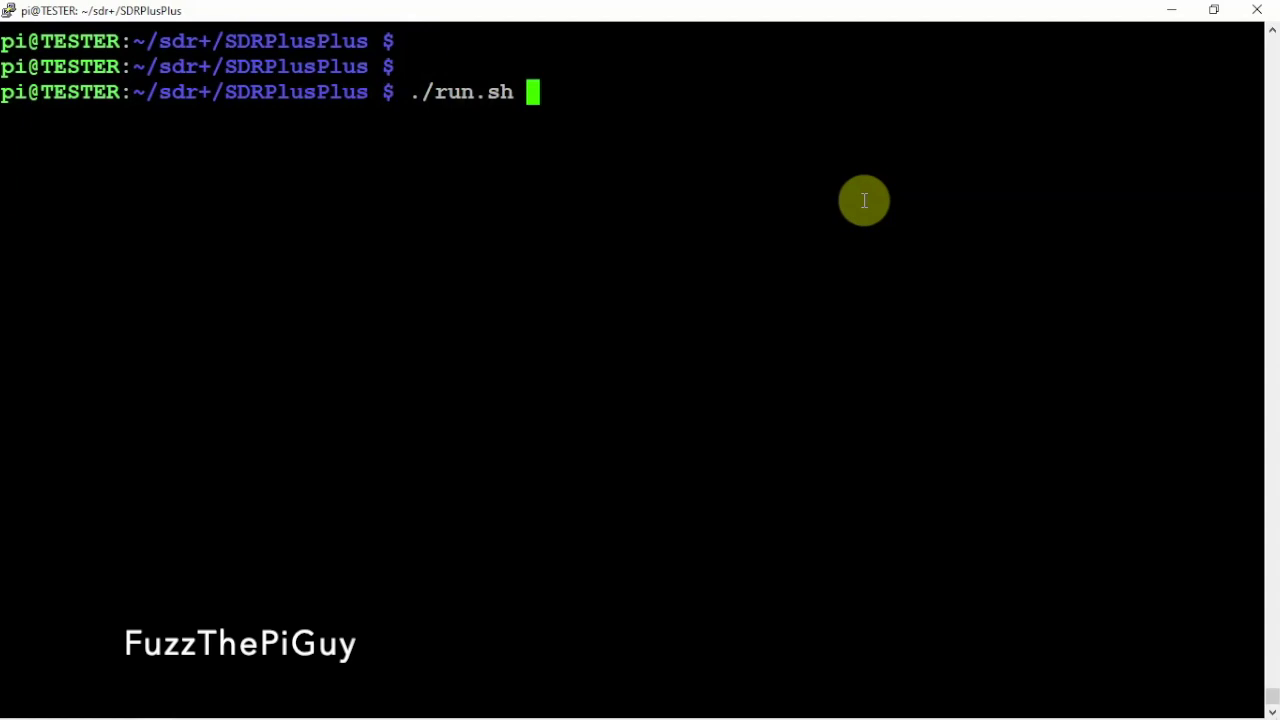
{"action": "key", "text": "Return"}
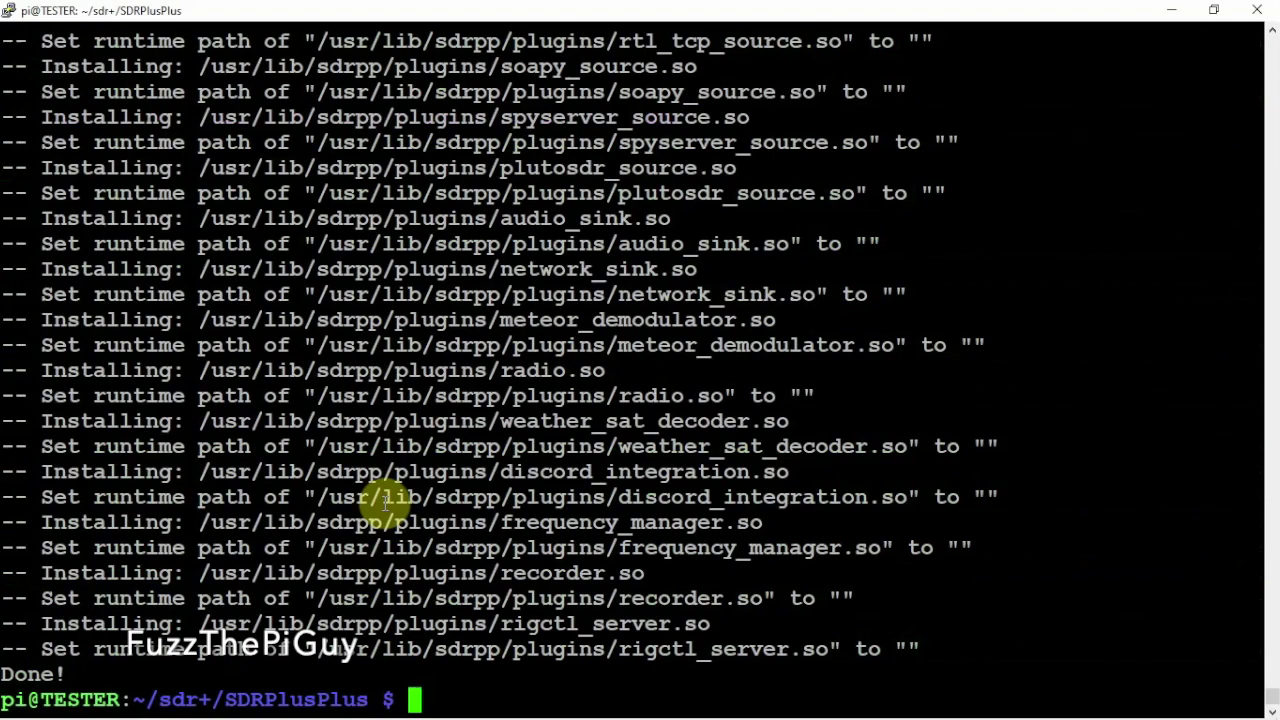
Run sudo make install, which fails with no rule to make target 'install'
{"action": "key", "text": "ctrl+l"}
{"action": "key", "text": "Return"}
{"action": "key", "text": "Return"}
{"action": "key", "text": "Return"}
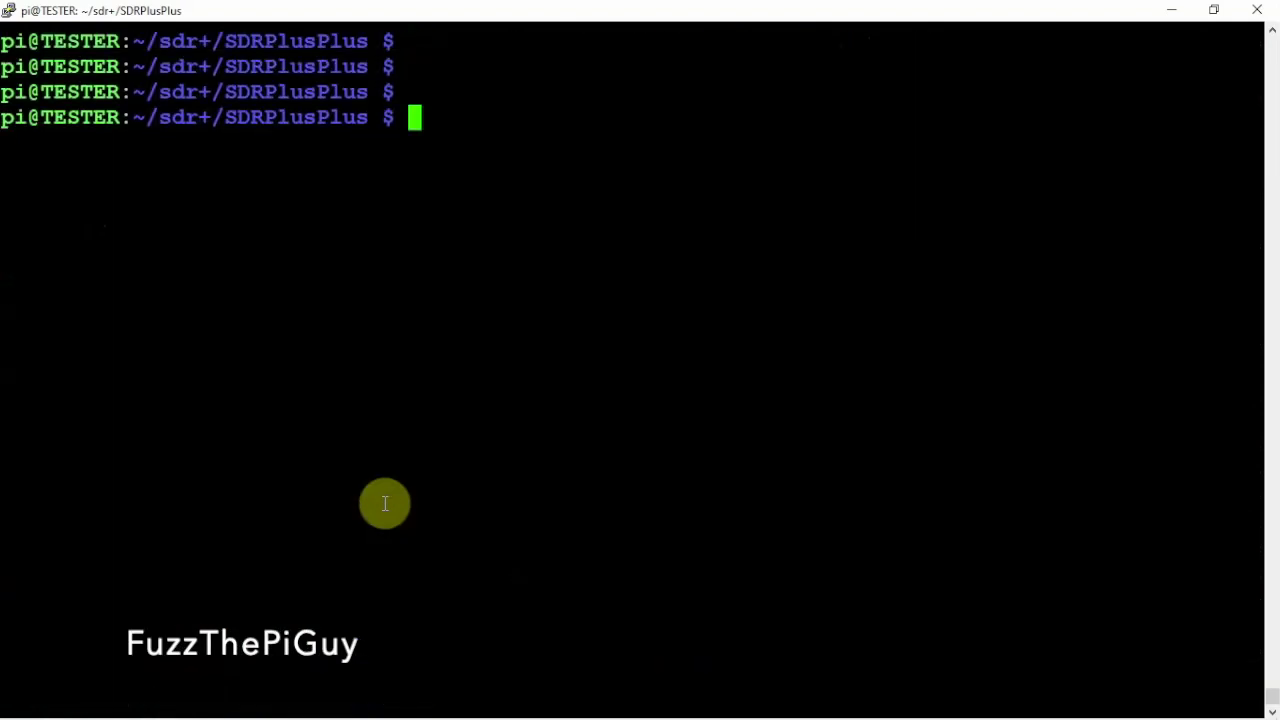
{"action": "type", "text": "sud"}
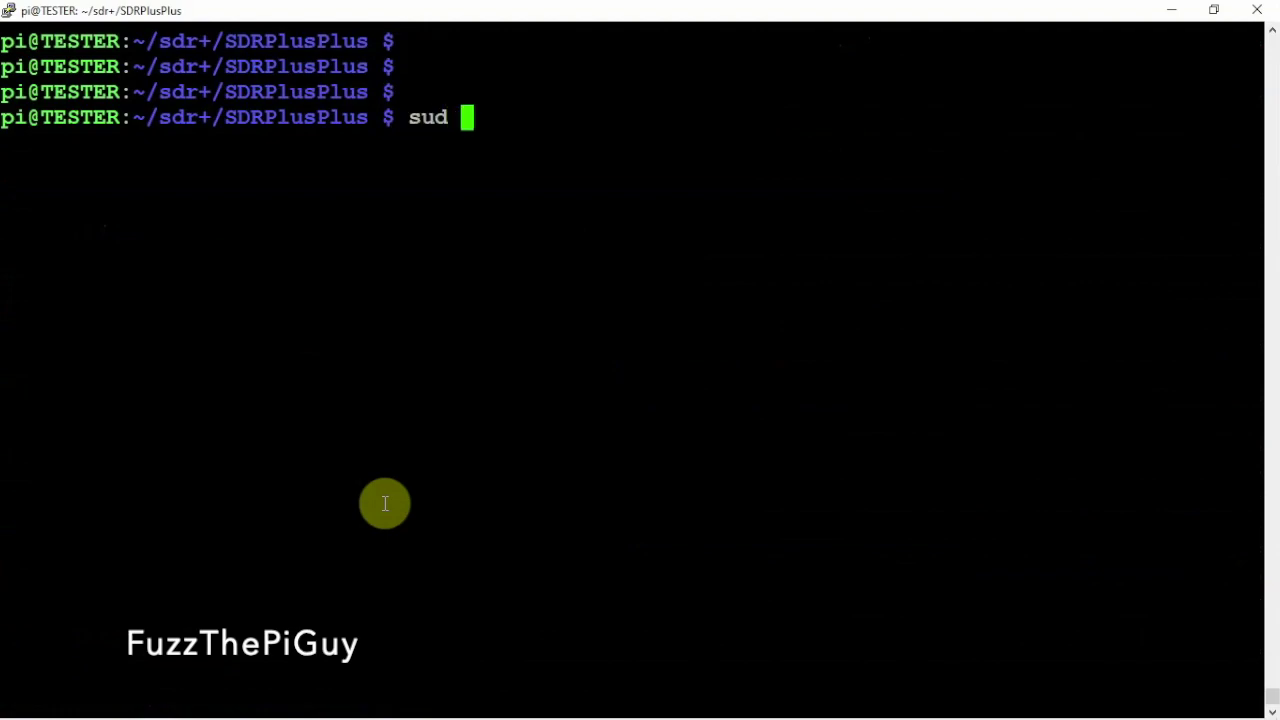
{"action": "key", "text": "BackSpace"}
{"action": "type", "text": "o "}
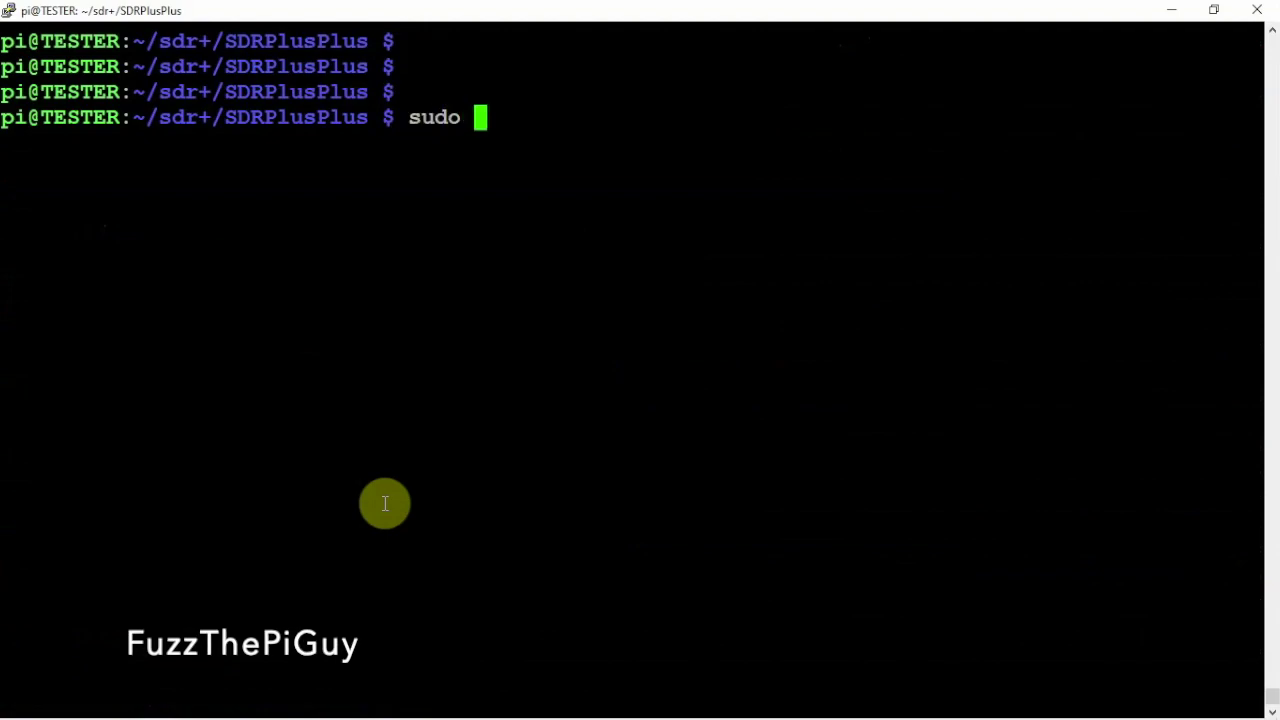
{"action": "type", "text": "make in"}
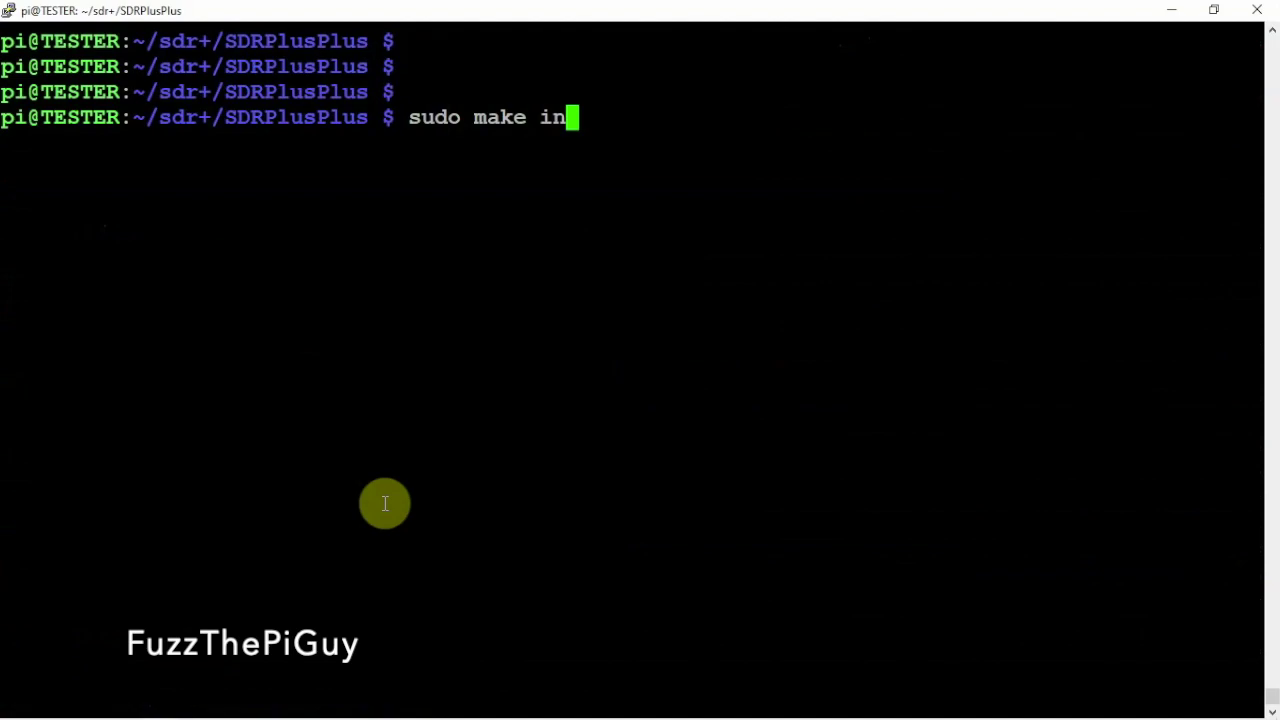
{"action": "type", "text": "stall"}
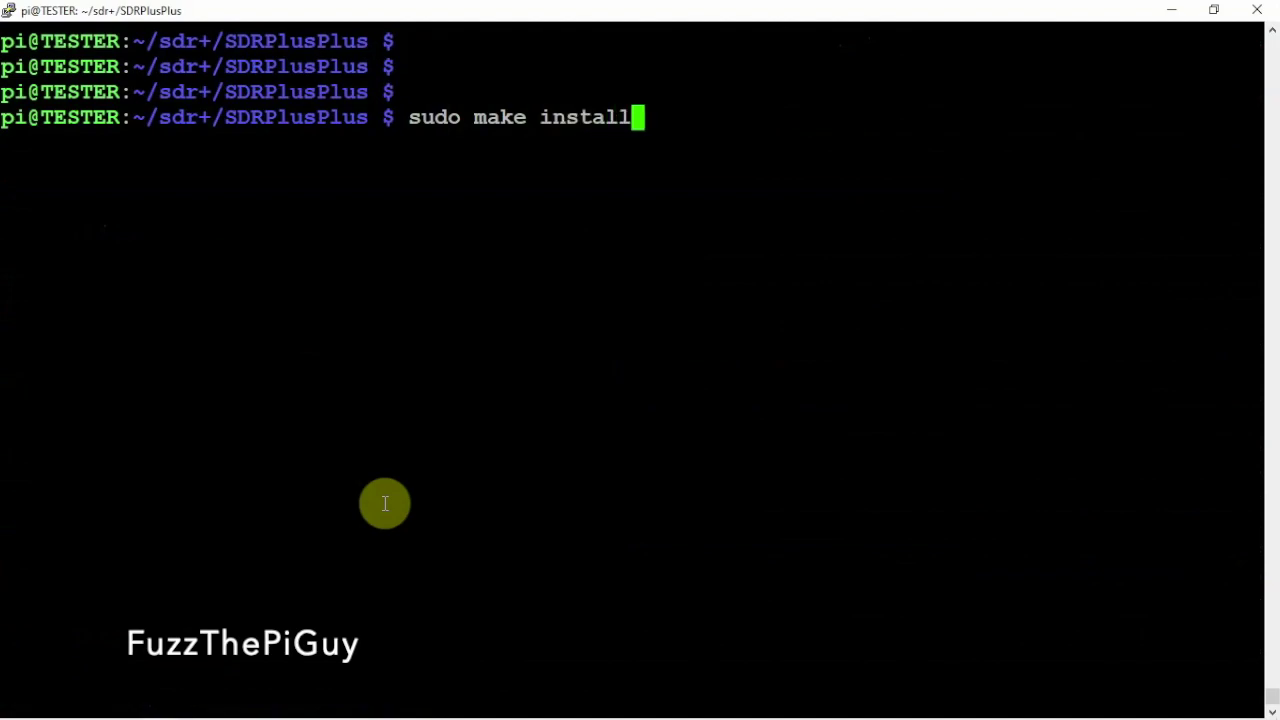
{"action": "key", "text": "Return"}
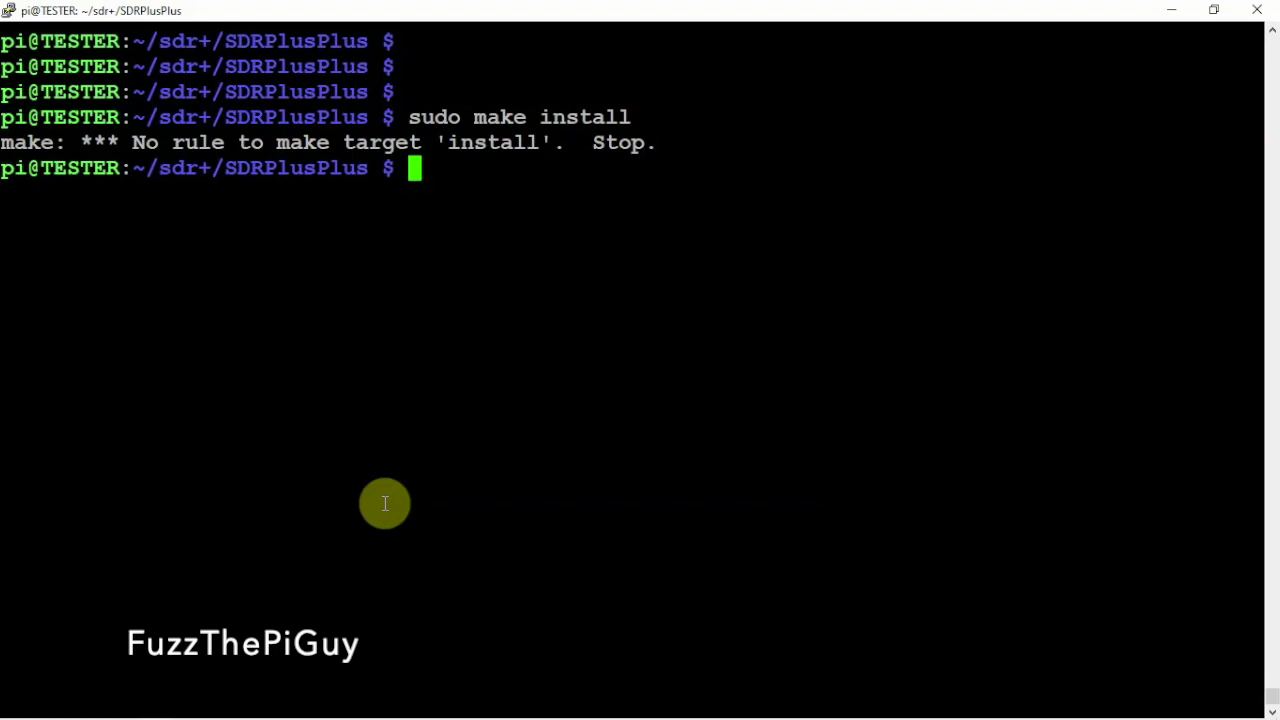
{"action": "key", "text": "Up"}
{"action": "key", "text": "Up"}
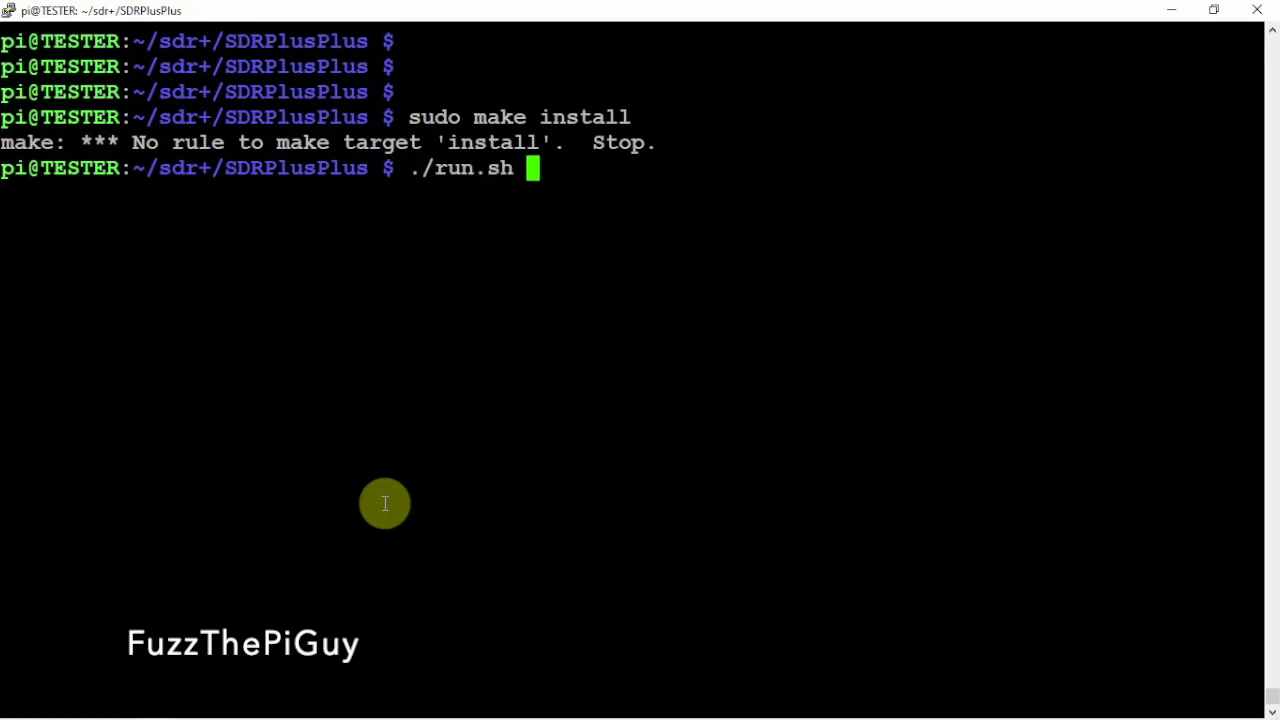
{"action": "key", "text": "Up"}
{"action": "key", "text": "Down"}
{"action": "key", "text": "Down"}
{"action": "key", "text": "Down"}
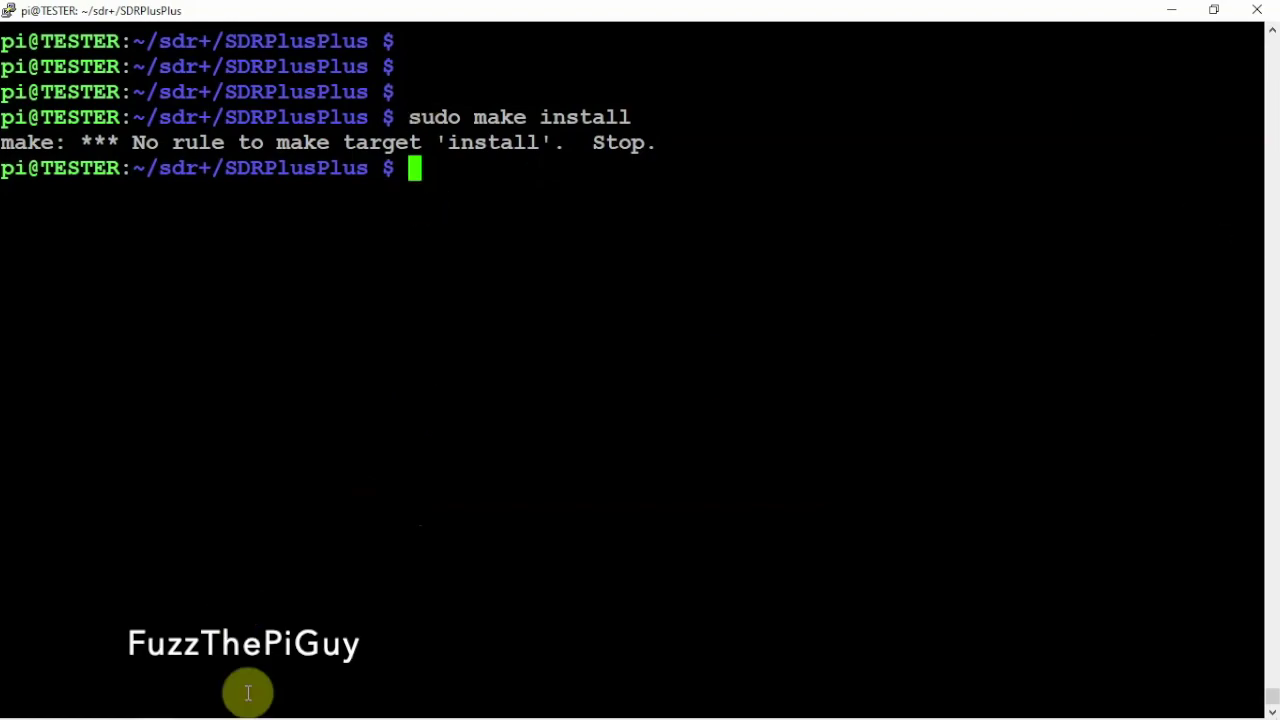
{"action": "mouse_move", "coordinate": [120, 712]}
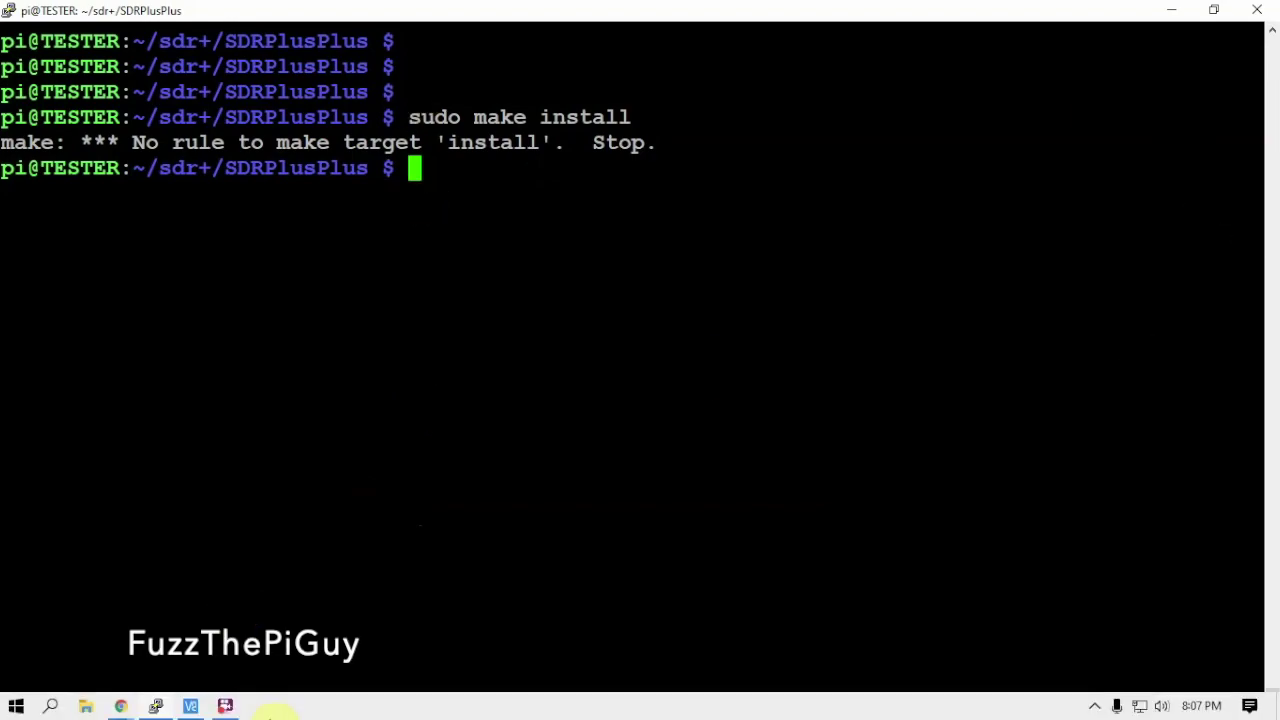
Connect VNC Viewer to the Pi at 10.1.2.136, entering the Pi's login password
{"action": "left_click", "coordinate": [190, 706]}
{"action": "left_click", "coordinate": [307, 244]}
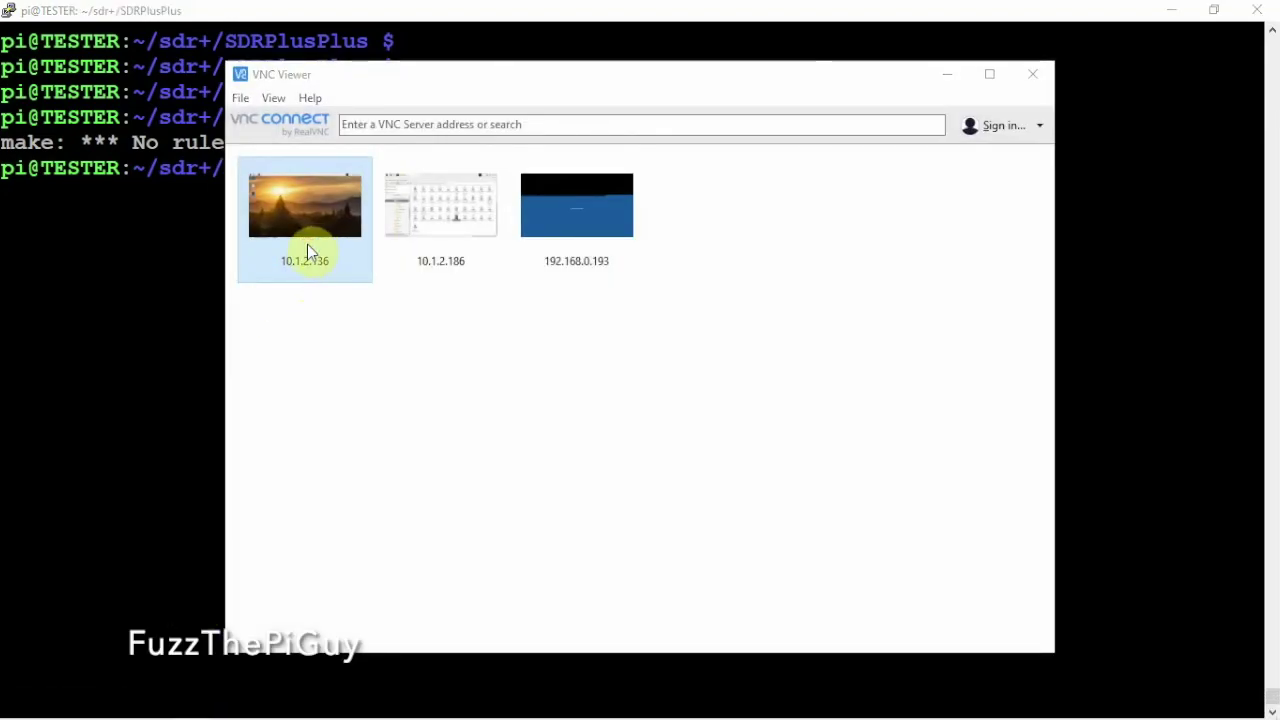
{"action": "double_click", "coordinate": [307, 244]}
{"action": "type", "text": "raspberry"}
{"action": "key", "text": "Return"}
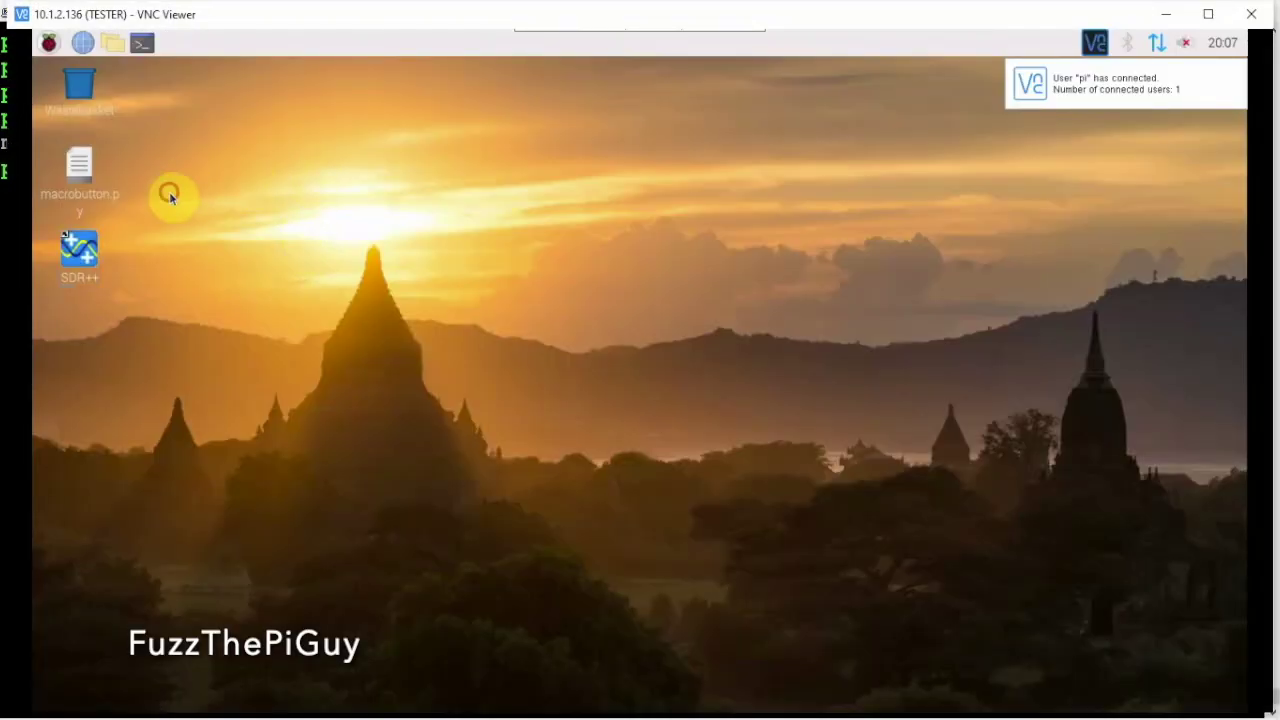
Start moving the SDR++ desktop icon to the wastebasket, then cancel
{"action": "right_click", "coordinate": [86, 263]}
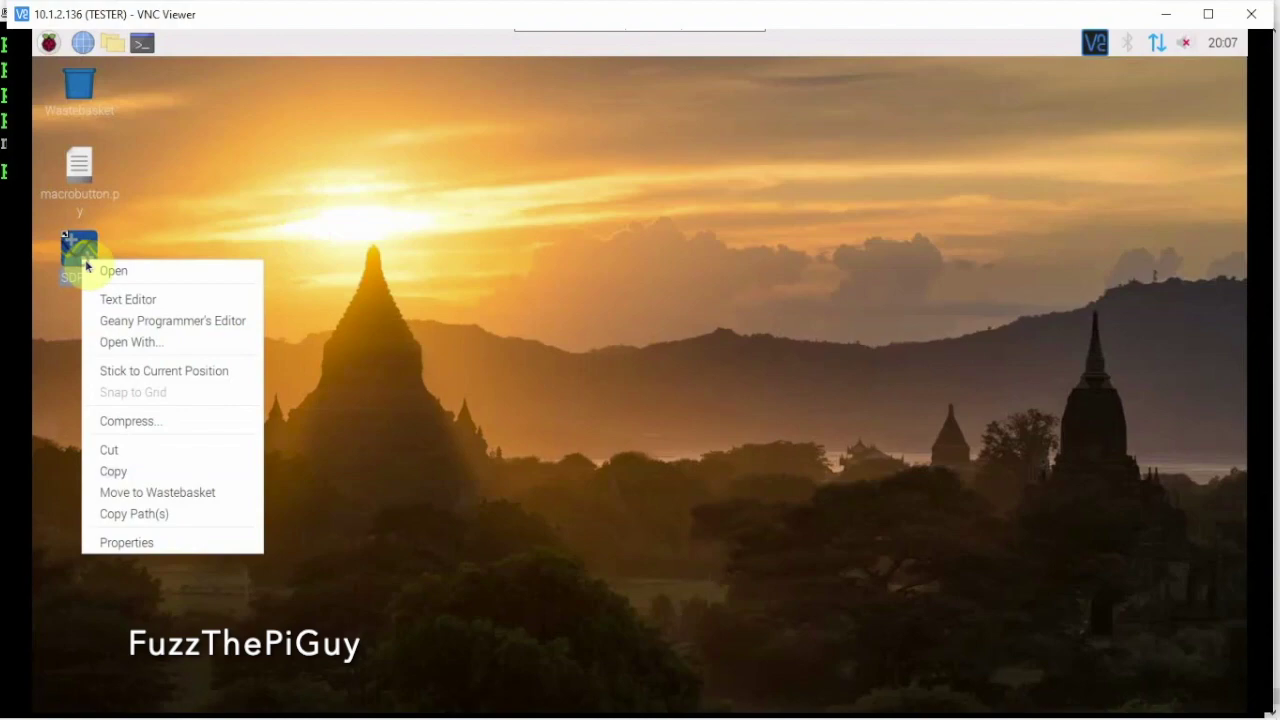
{"action": "left_click", "coordinate": [156, 492]}
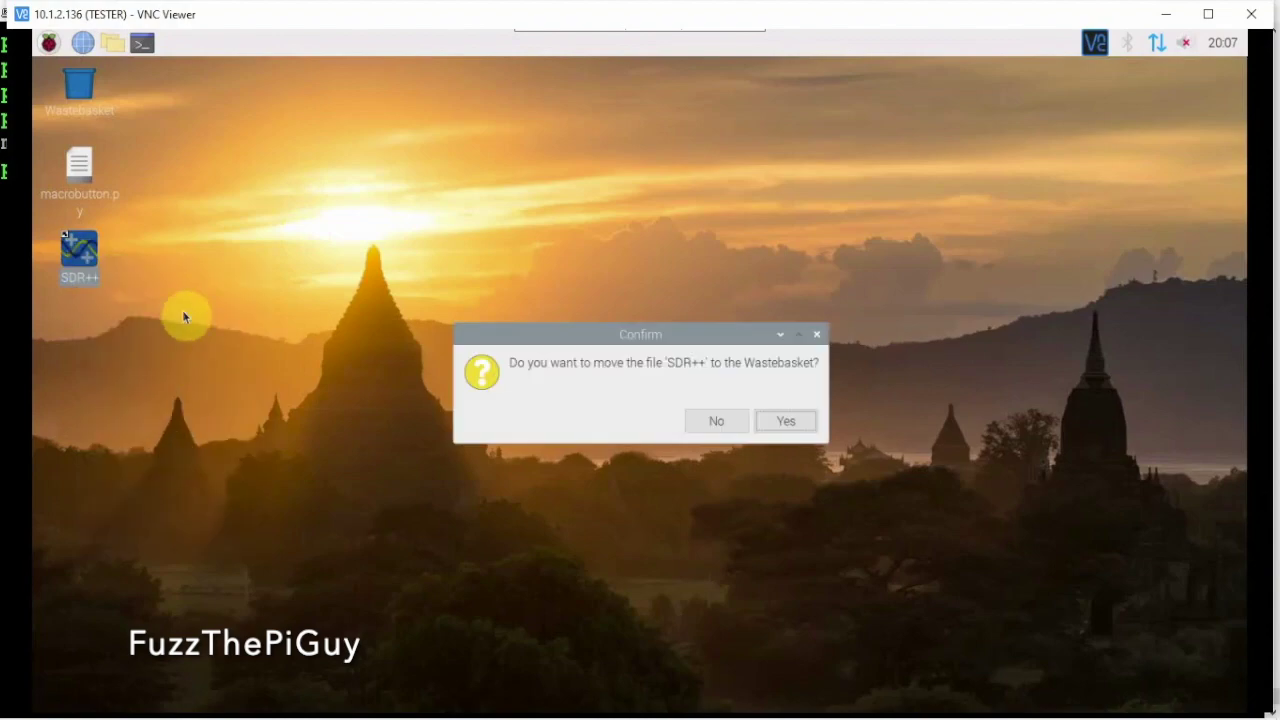
{"action": "left_click", "coordinate": [727, 416]}
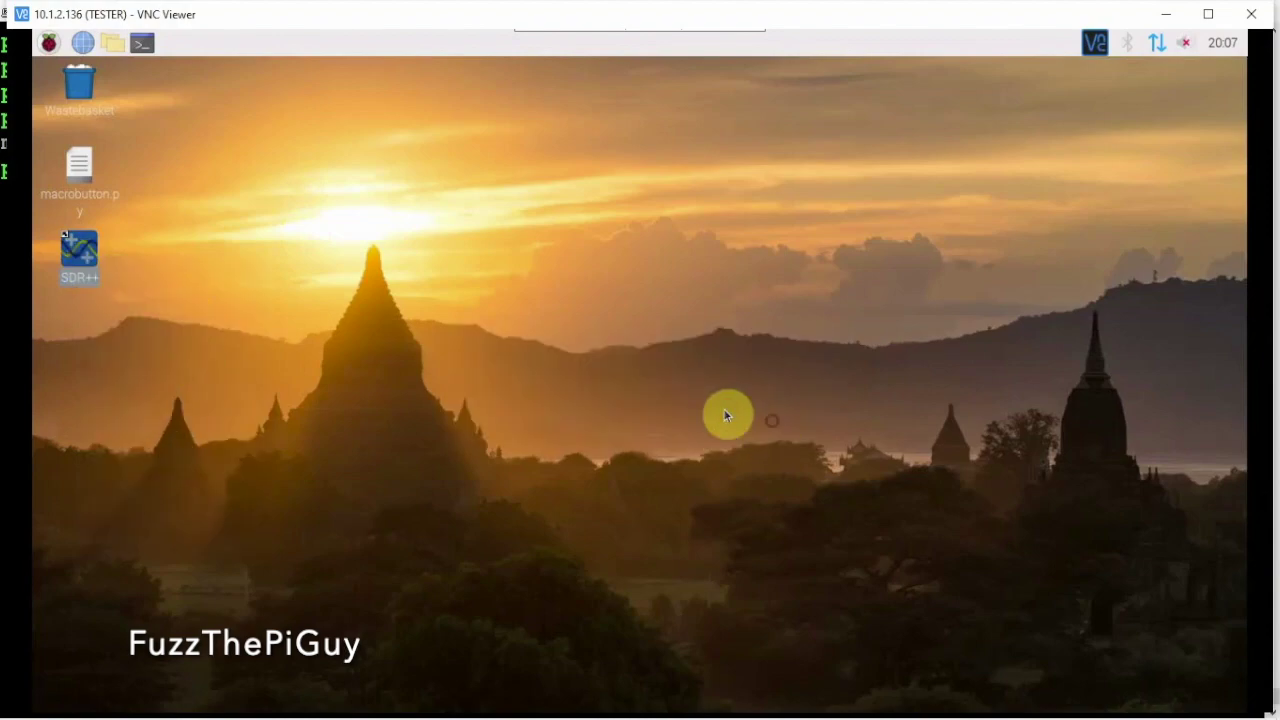
Add SDR++ to the desktop from Menu > Other and launch it
{"action": "left_click", "coordinate": [49, 43]}
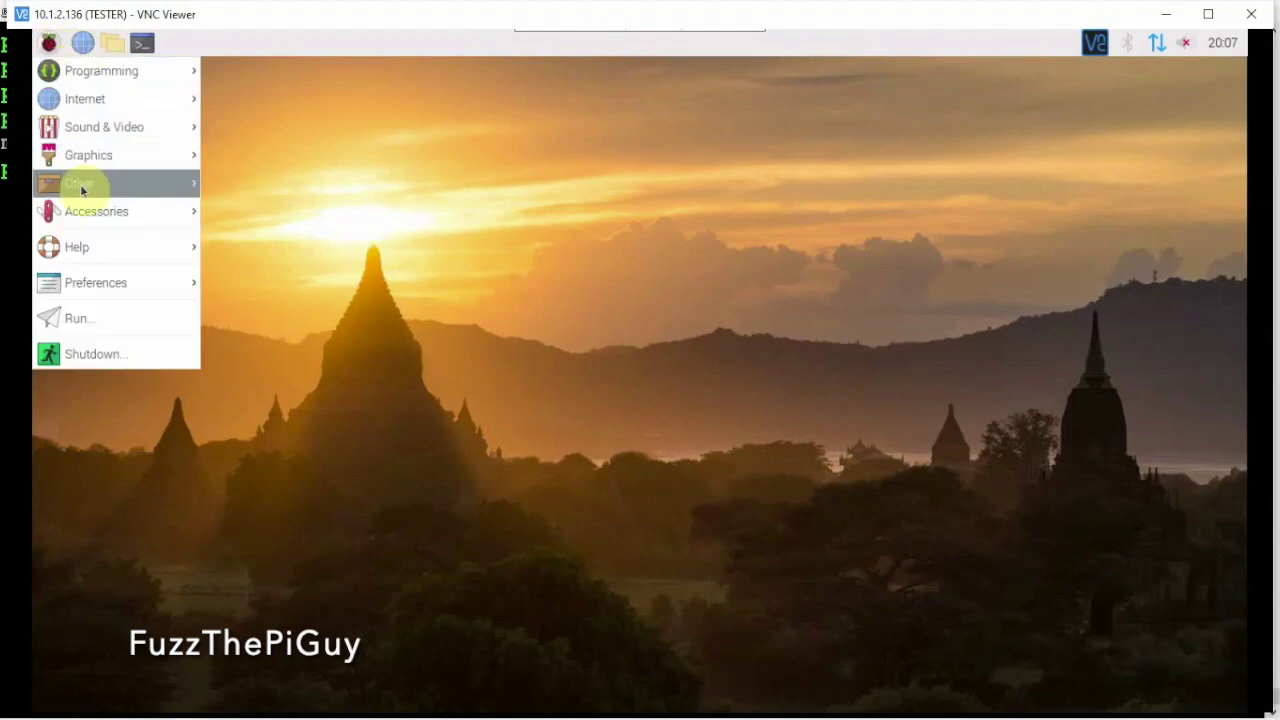
{"action": "mouse_move", "coordinate": [88, 186]}
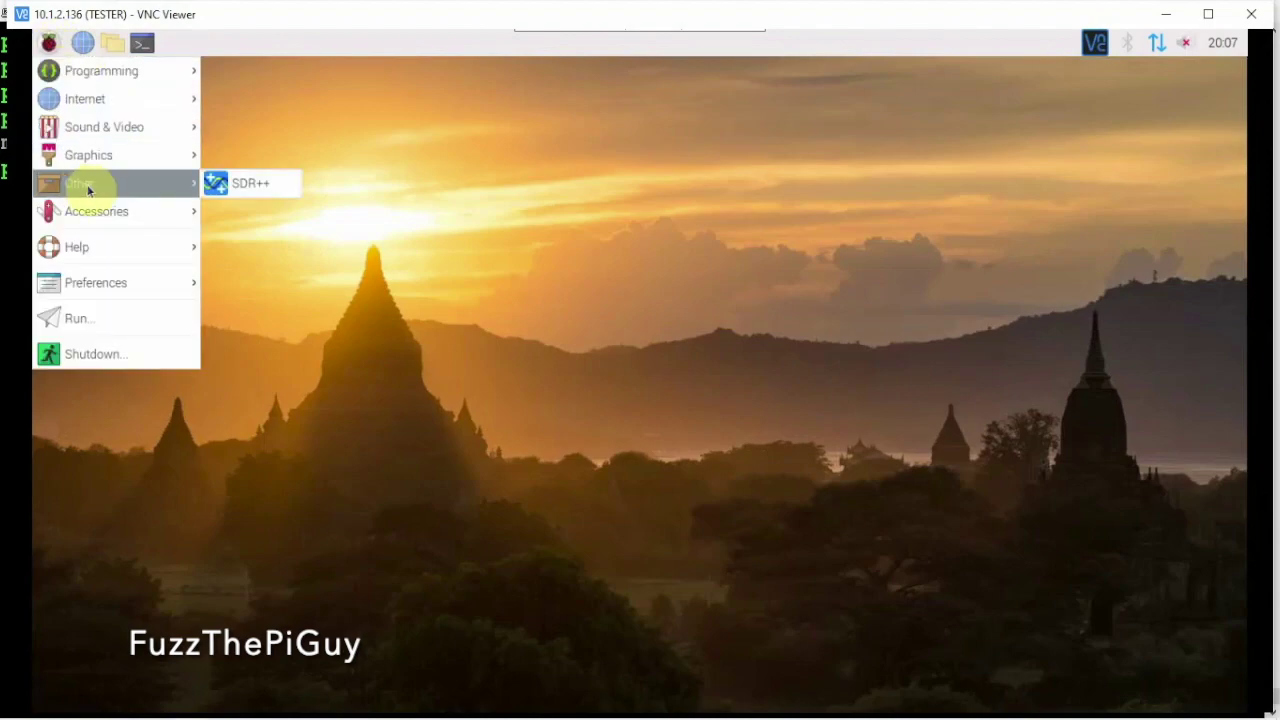
{"action": "right_click", "coordinate": [242, 183]}
{"action": "left_click", "coordinate": [349, 189]}
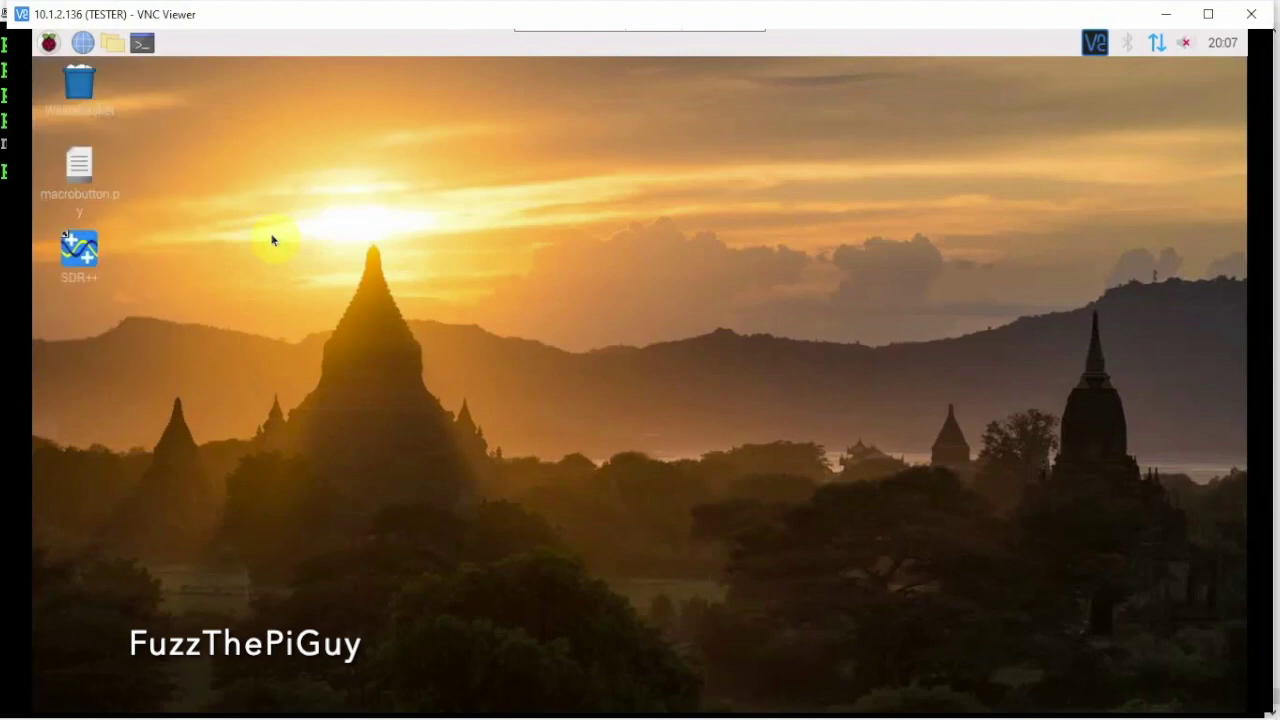
{"action": "double_click", "coordinate": [80, 250]}
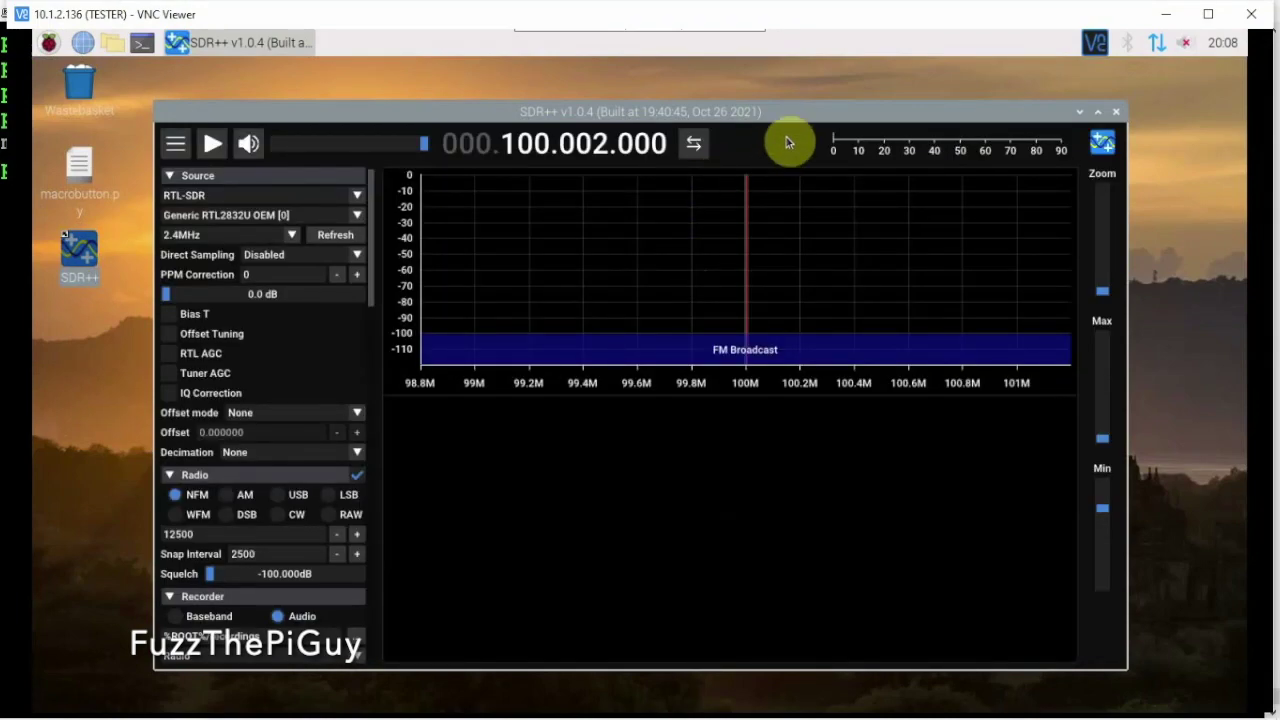
Choose RTL-SDR as the signal source and switch demodulation to AM
{"action": "left_click", "coordinate": [217, 197]}
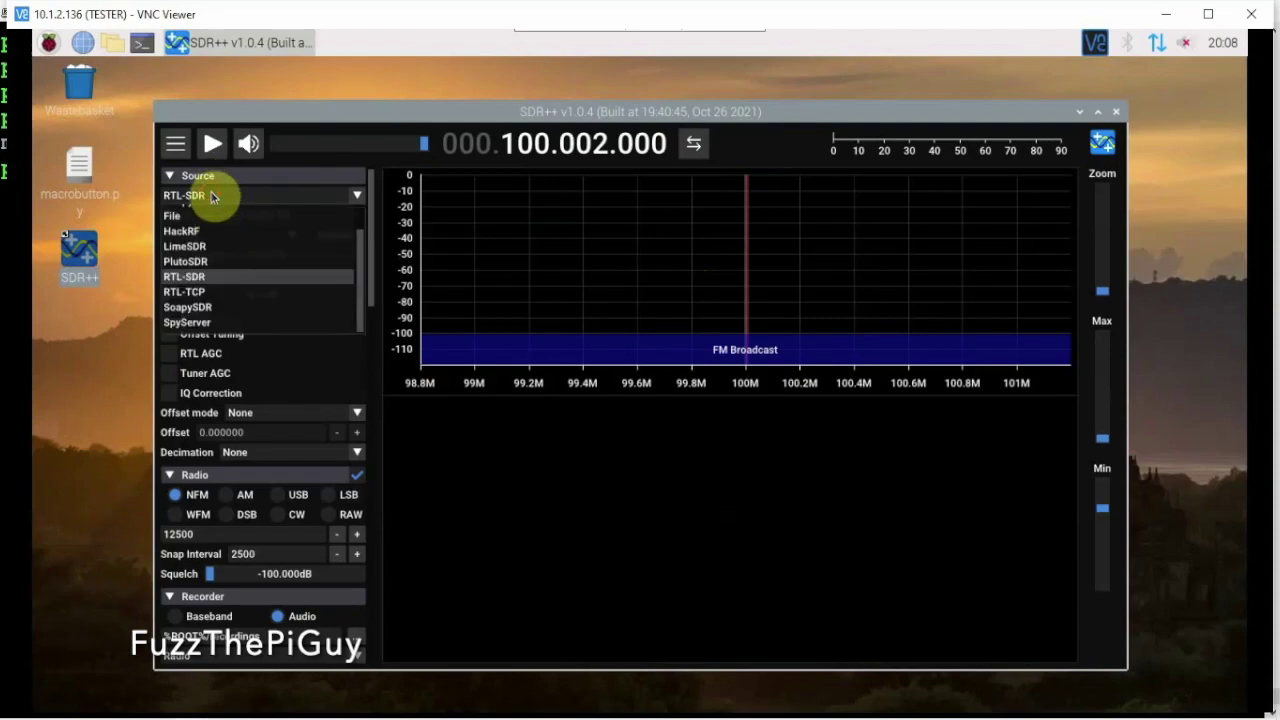
{"action": "left_click", "coordinate": [212, 197]}
{"action": "left_click", "coordinate": [214, 195]}
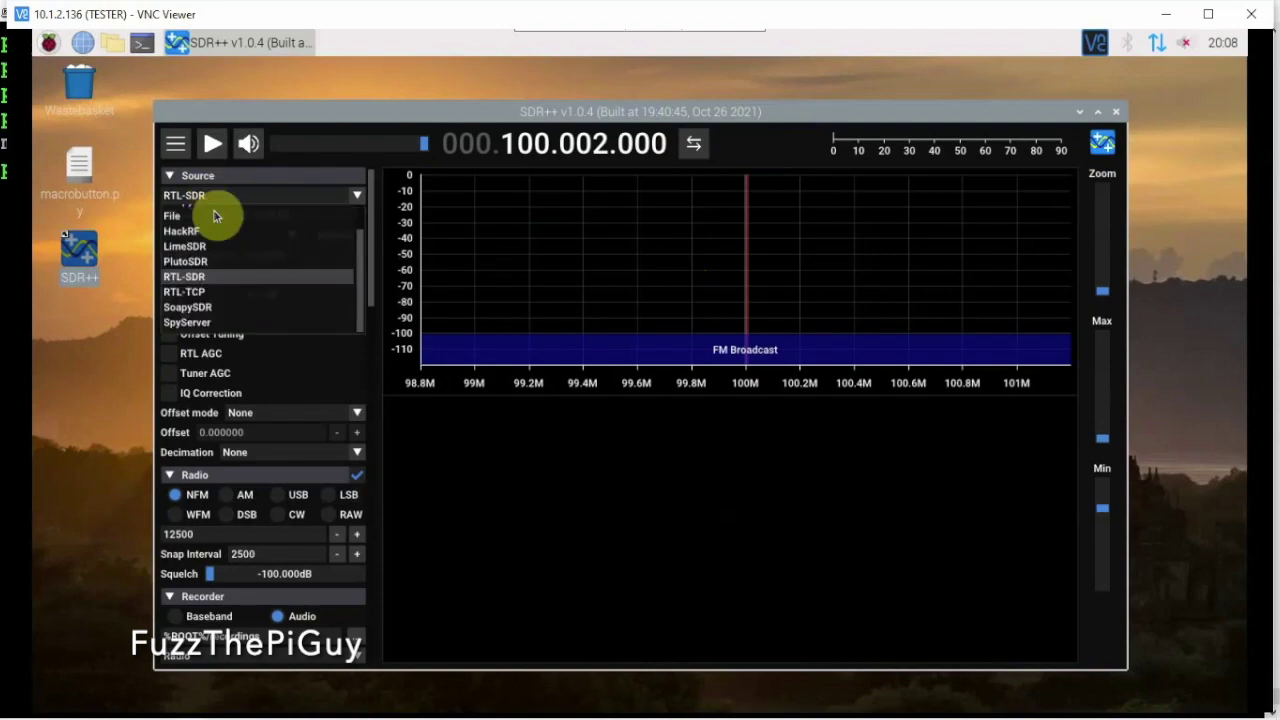
{"action": "left_click", "coordinate": [210, 283]}
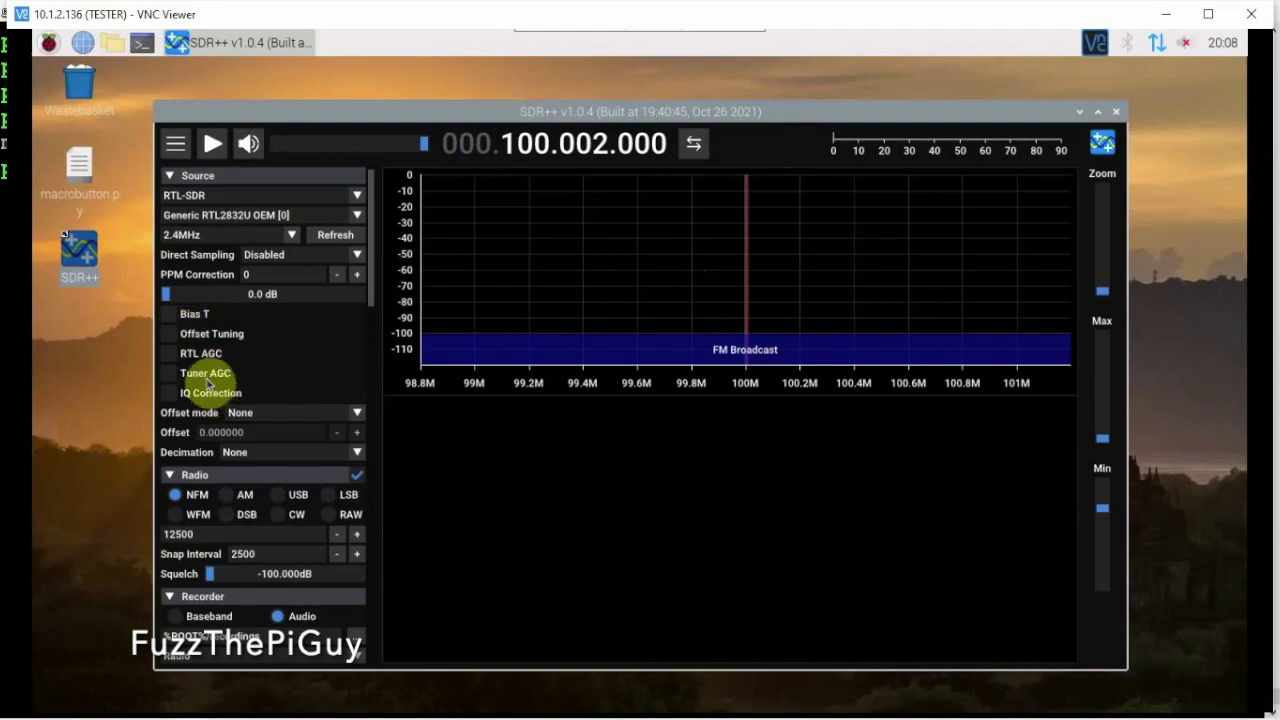
{"action": "left_click", "coordinate": [193, 500]}
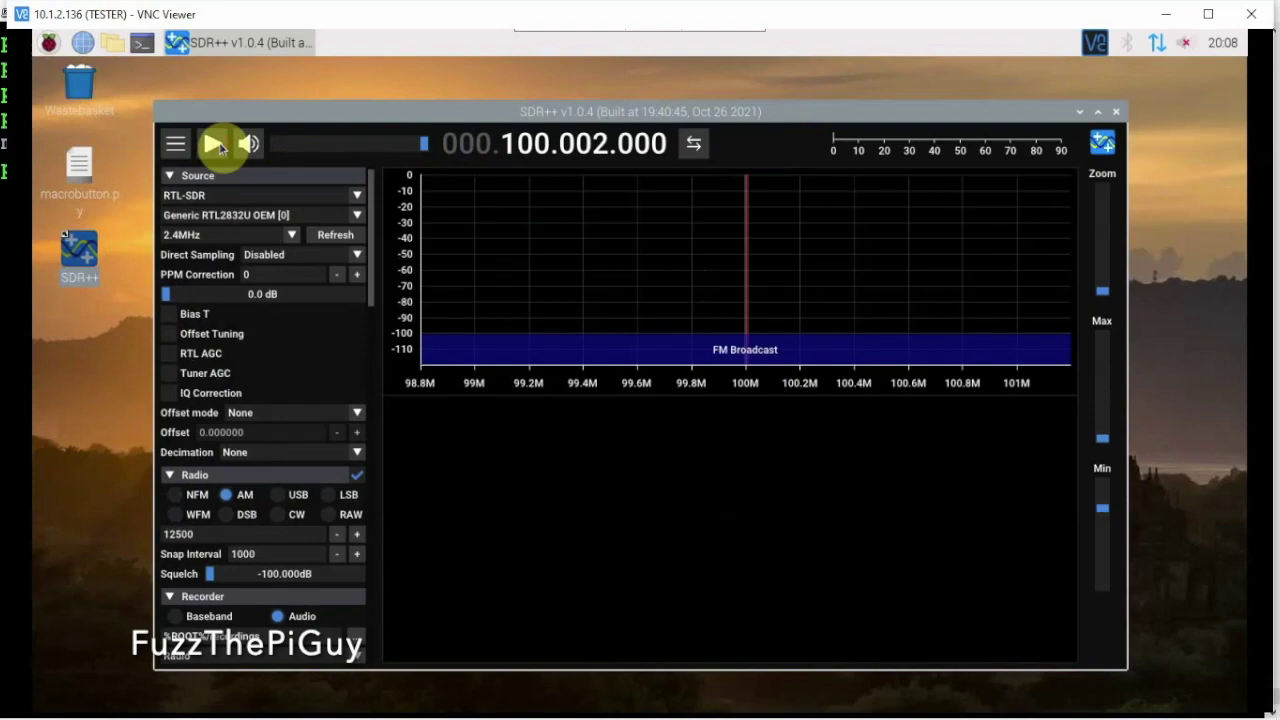
Start and stop the receiver, mute the audio, and tune up to 130.002 MHz
{"action": "left_click", "coordinate": [217, 145]}
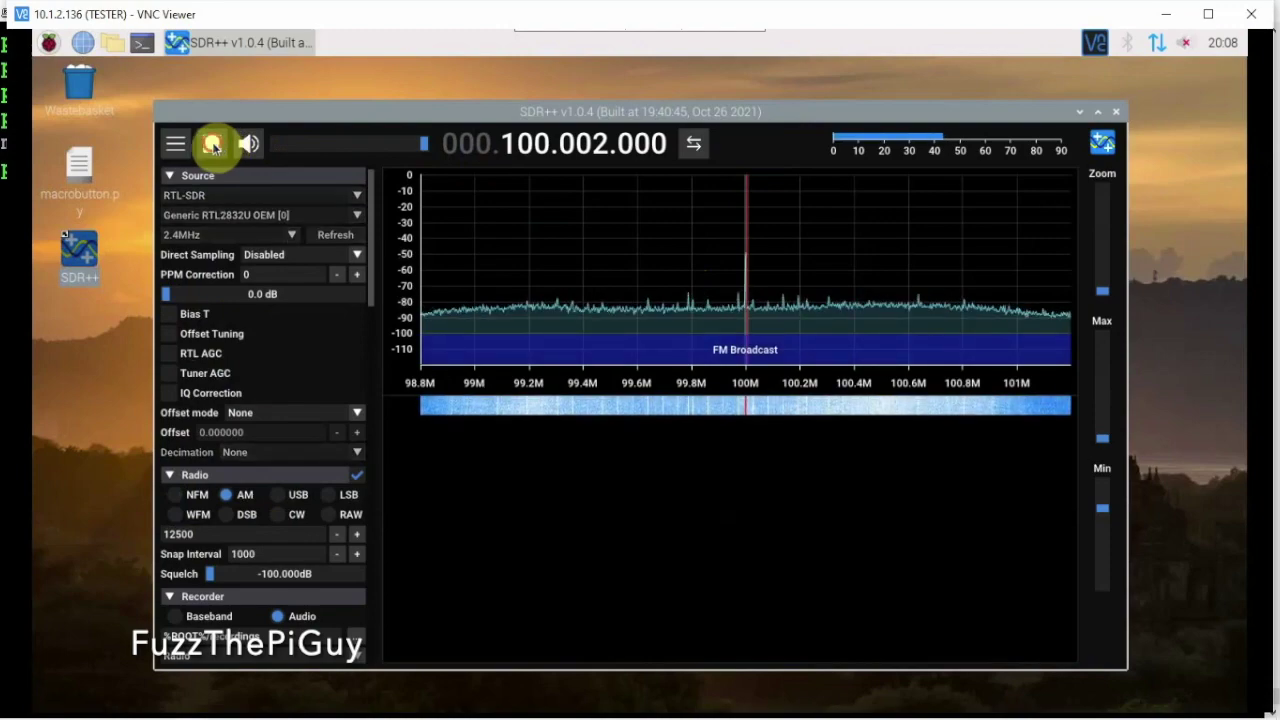
{"action": "left_click", "coordinate": [213, 146]}
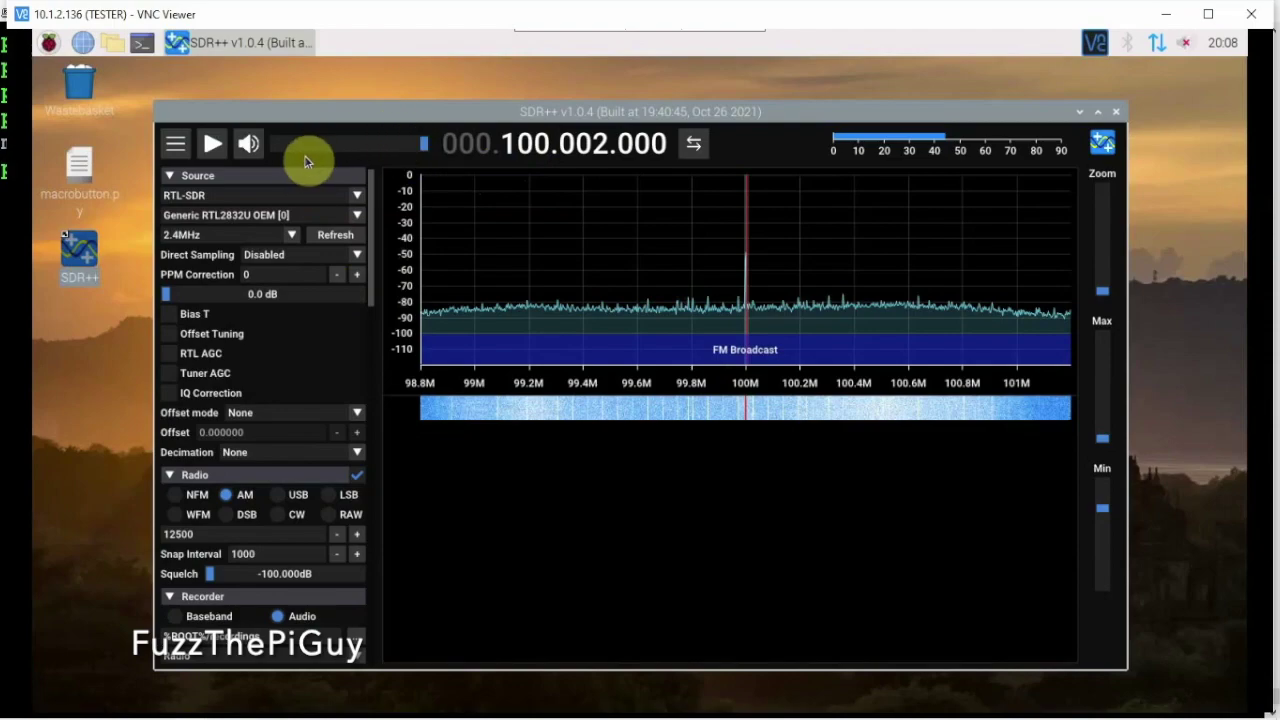
{"action": "left_click", "coordinate": [246, 147]}
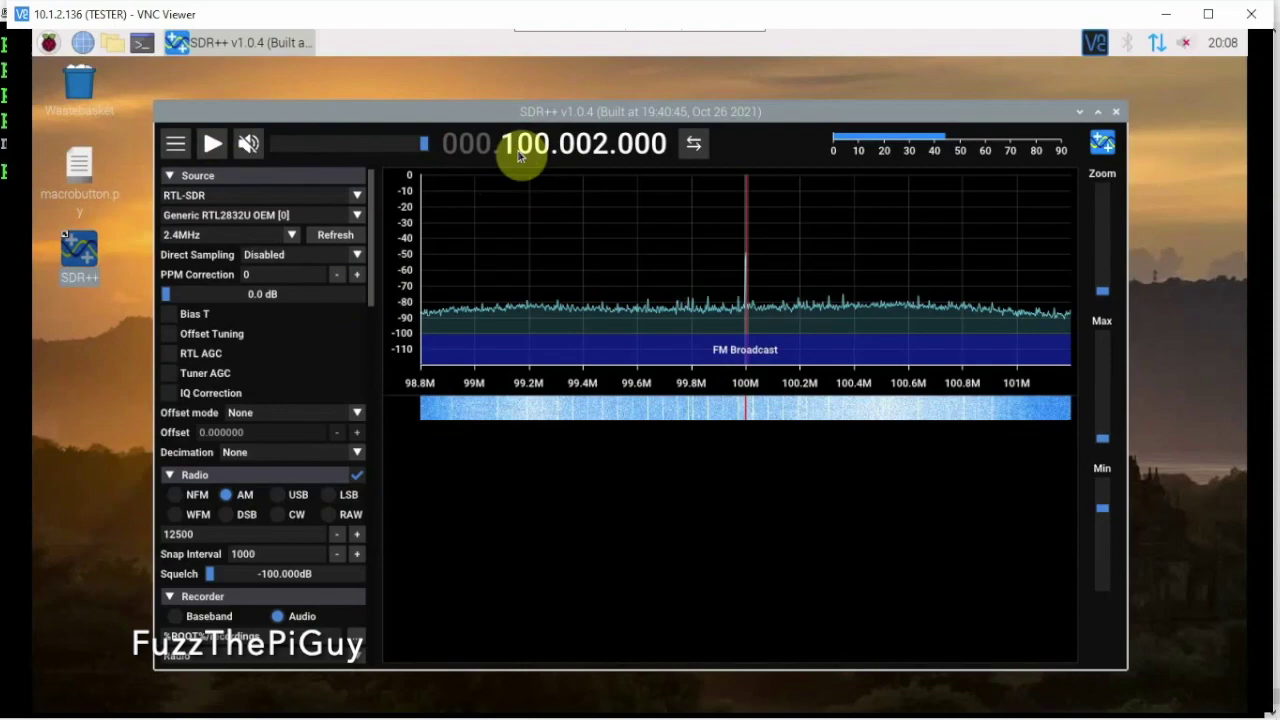
{"action": "scroll", "coordinate": [520, 150], "scroll_direction": "up", "scroll_amount": 2}
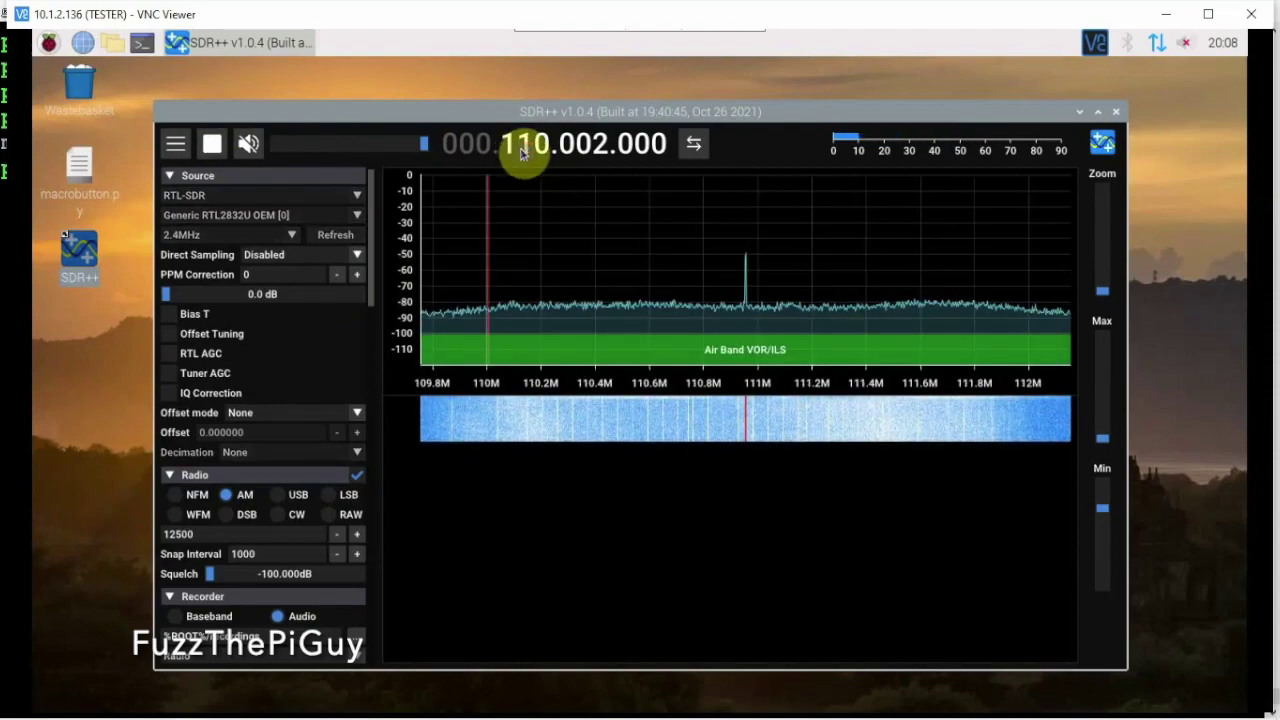
{"action": "scroll", "coordinate": [520, 150], "scroll_direction": "up", "scroll_amount": 1}
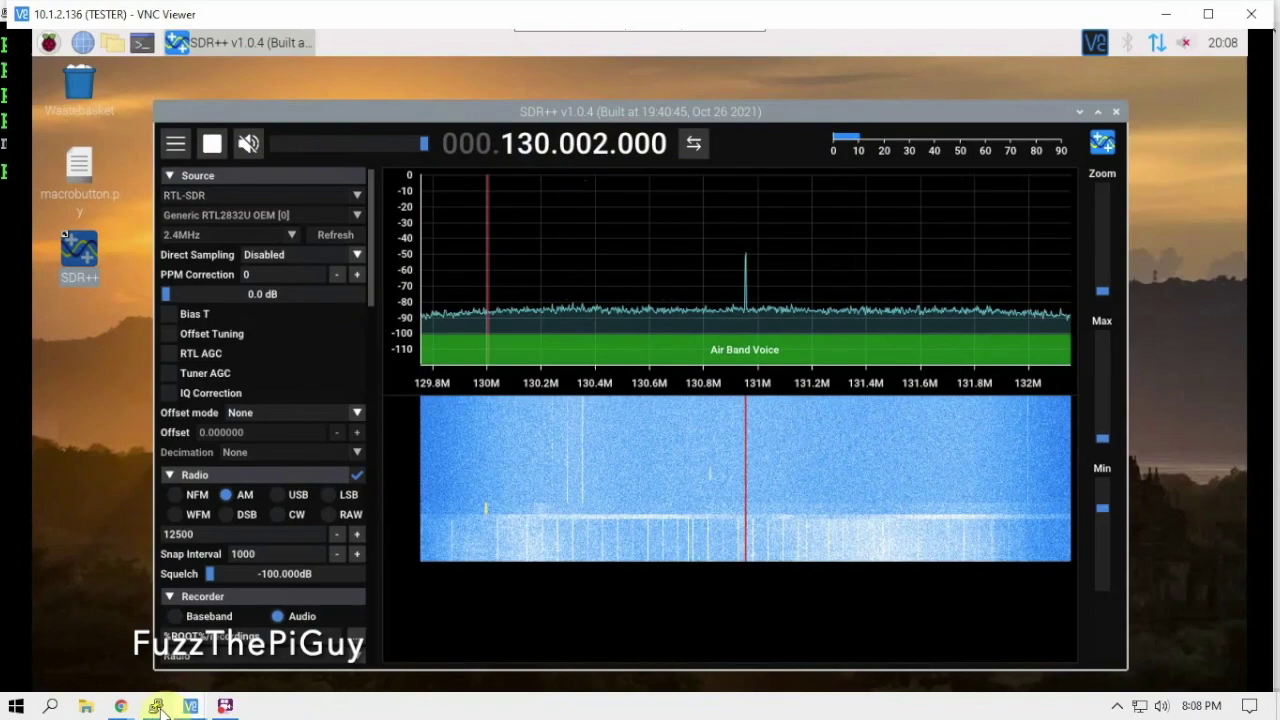
{"action": "left_click", "coordinate": [155, 706]}
Run top to check sdrpp at about 154% CPU and 8.3% memory, then quit
{"action": "type", "text": "t"}
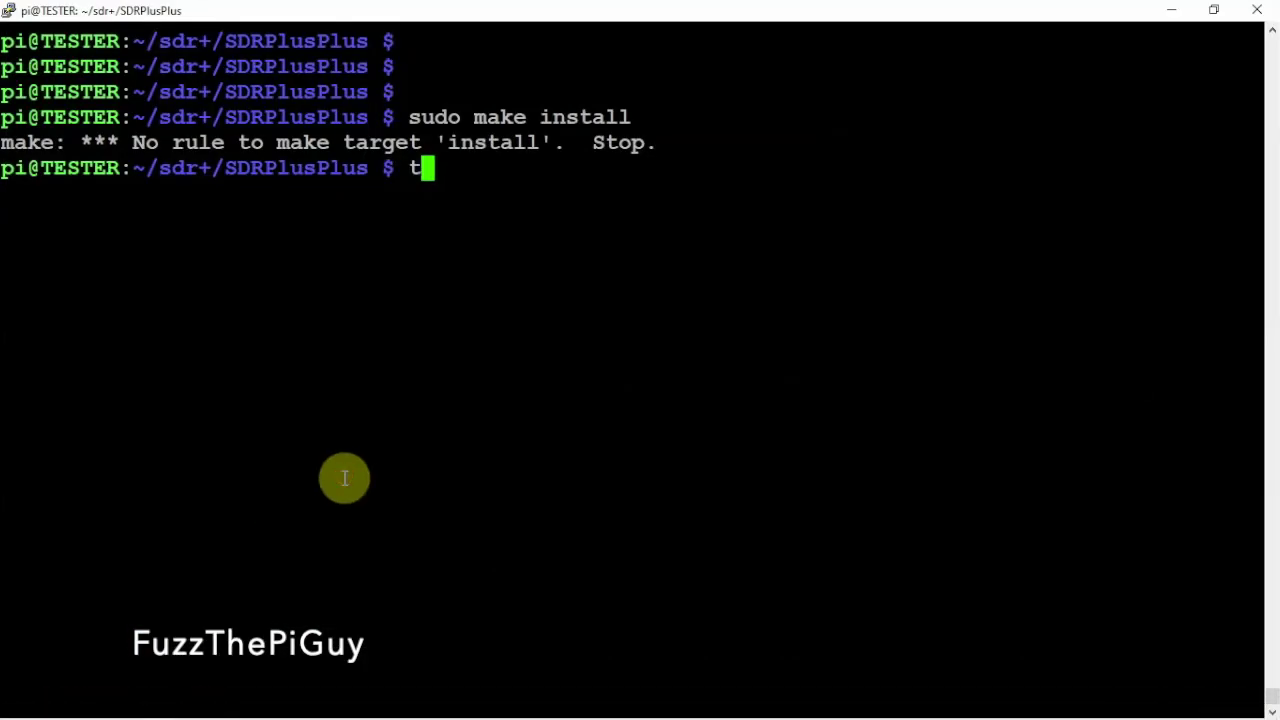
{"action": "type", "text": "op"}
{"action": "key", "text": "Return"}
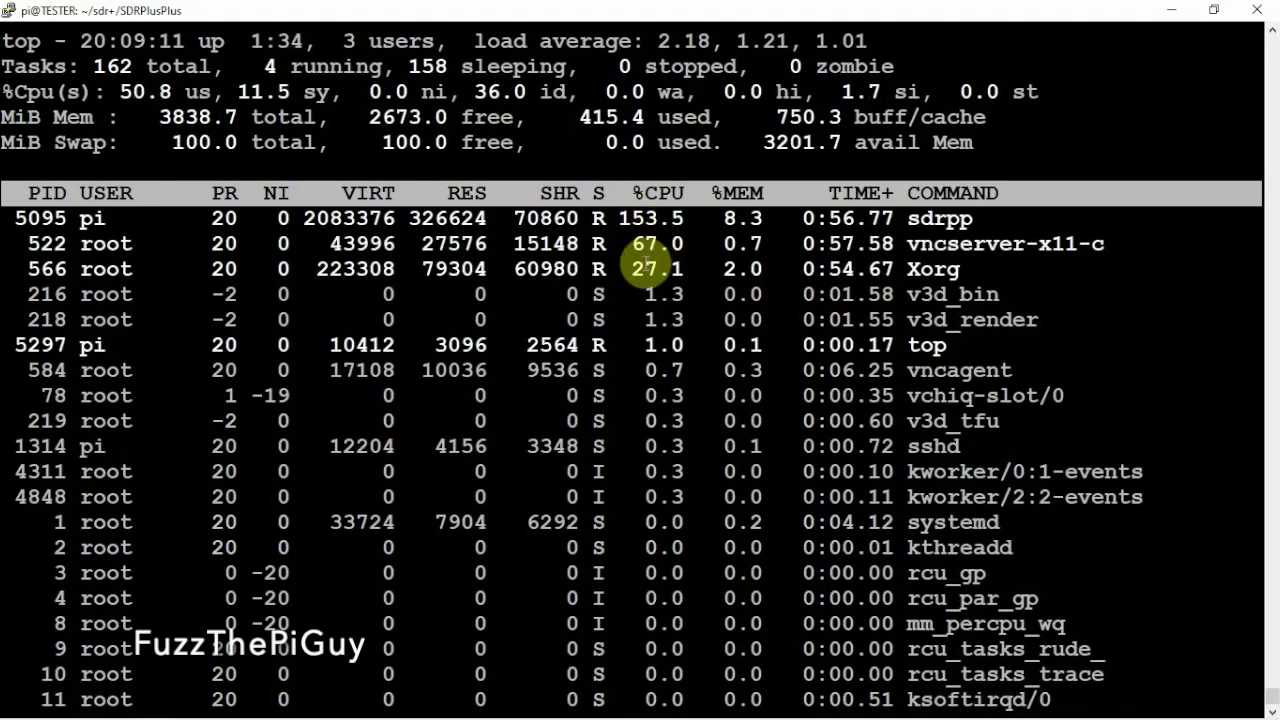
{"action": "left_click_drag", "start_coordinate": [620, 225], "coordinate": [748, 218]}
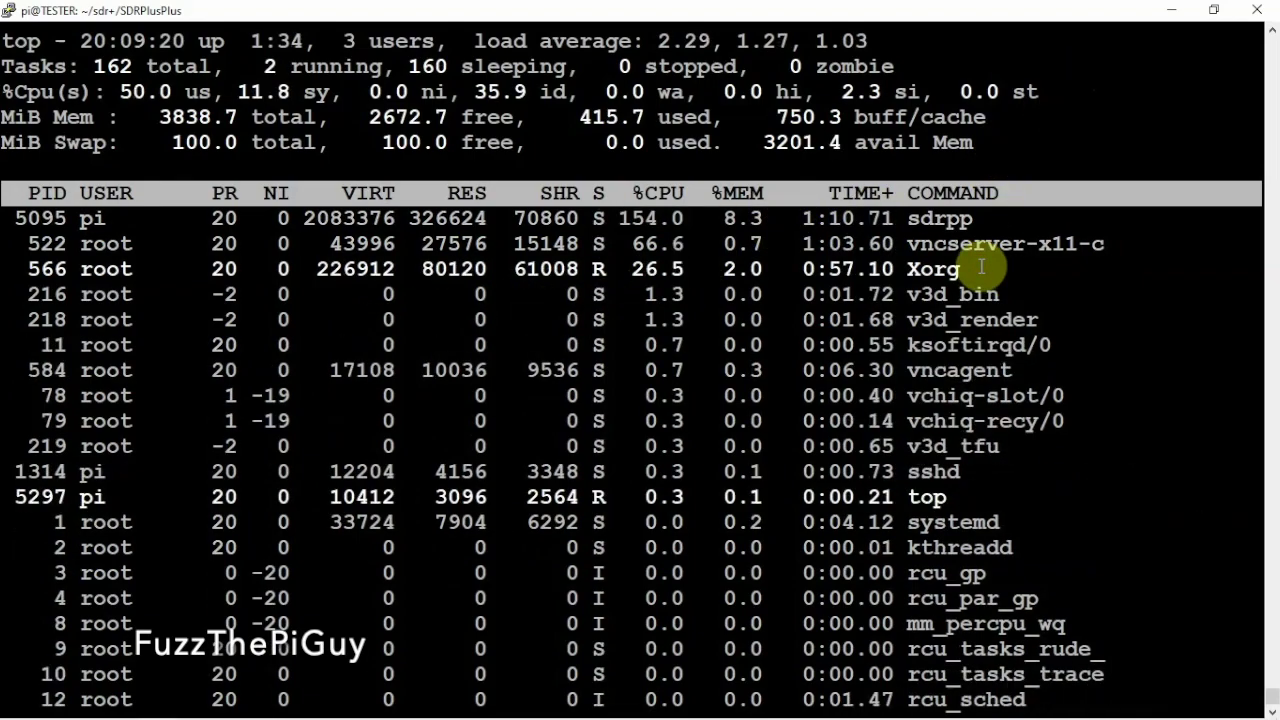
{"action": "key", "text": "q"}
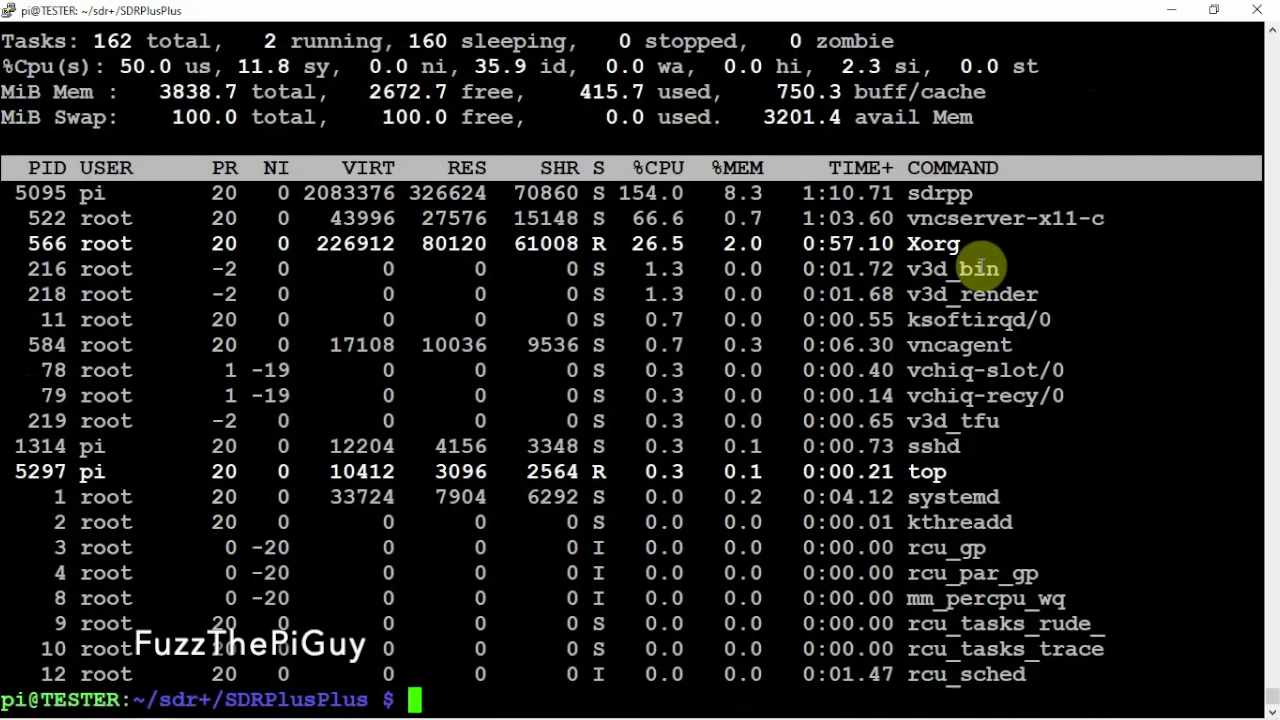
Run htop to see per-core load with sdrpp near 158% CPU, then return to SDR++
{"action": "type", "text": "htop"}
{"action": "key", "text": "Return"}
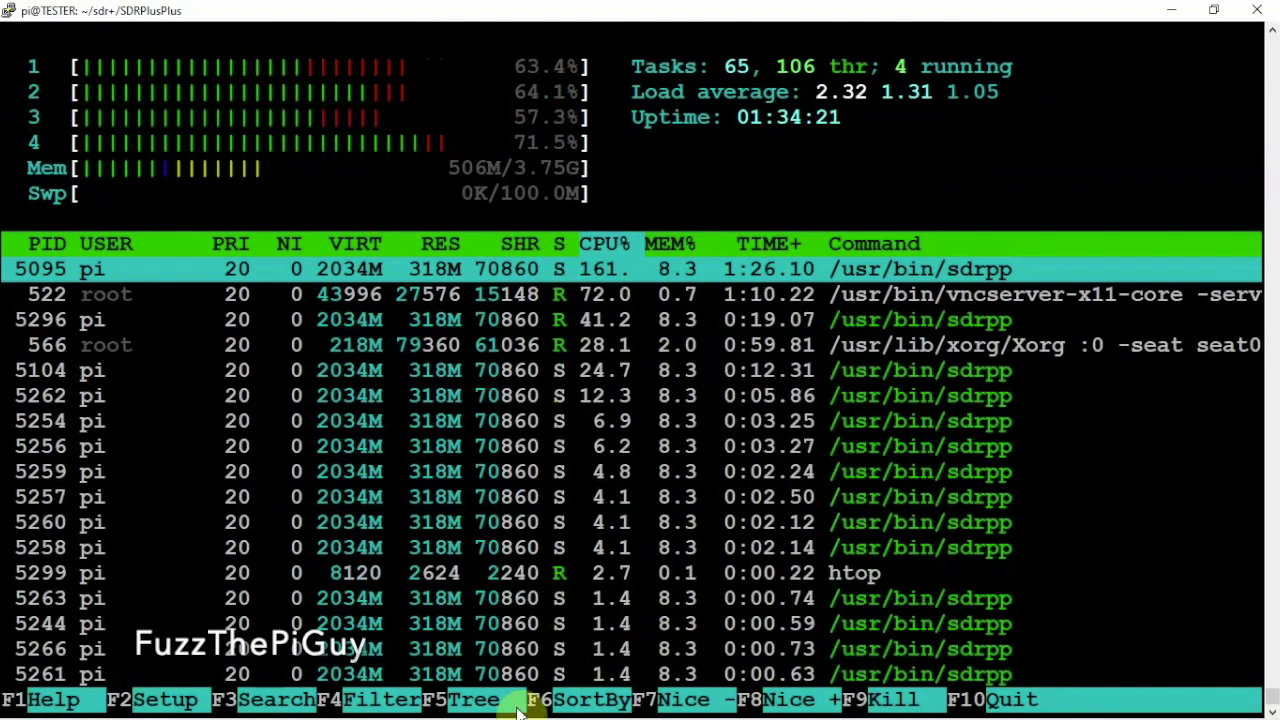
{"action": "mouse_move", "coordinate": [497, 712]}
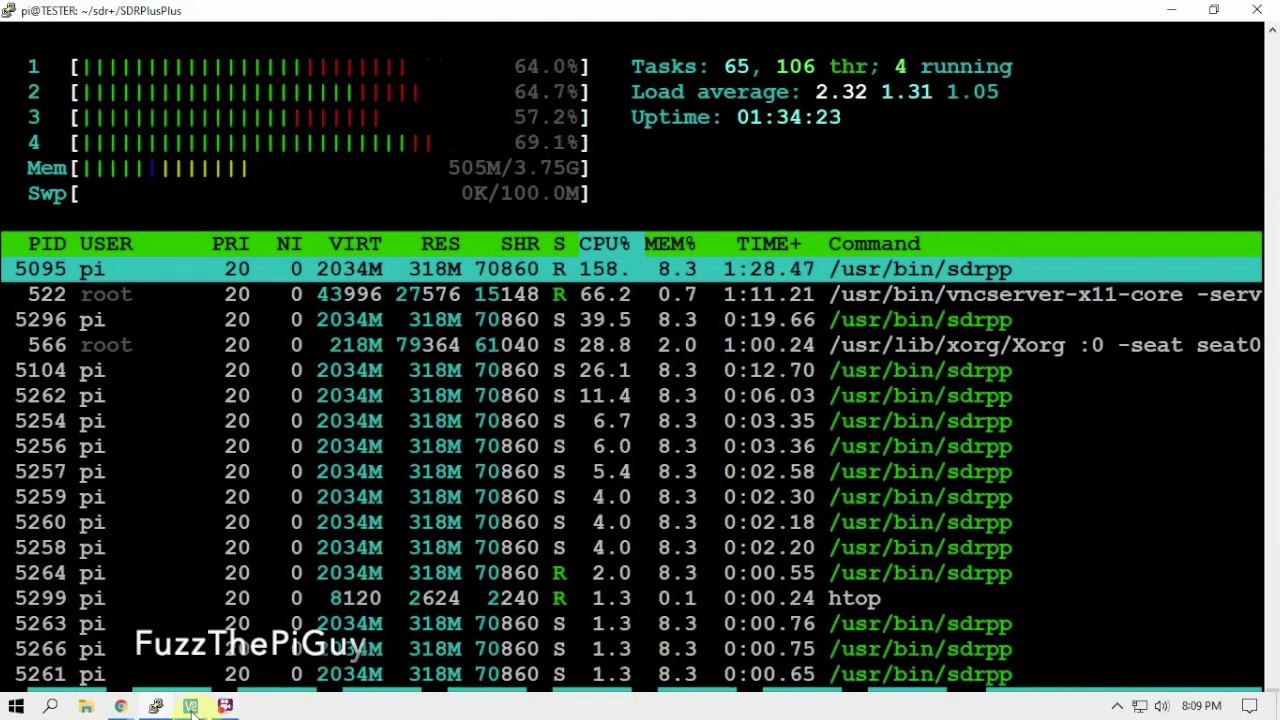
{"action": "mouse_move", "coordinate": [190, 708]}
{"action": "left_click", "coordinate": [276, 605]}
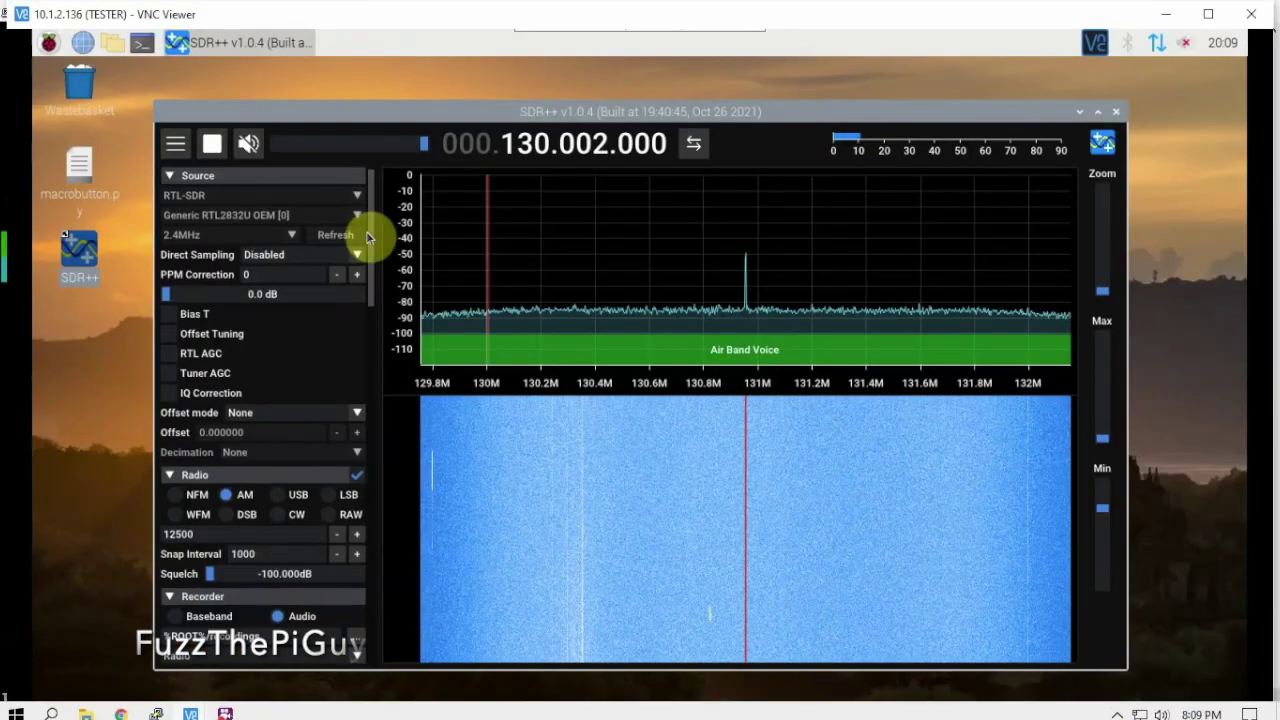
Stop SDR++ receiving and watch htop show sdrpp climbing to about 133% CPU
{"action": "left_click", "coordinate": [213, 146]}
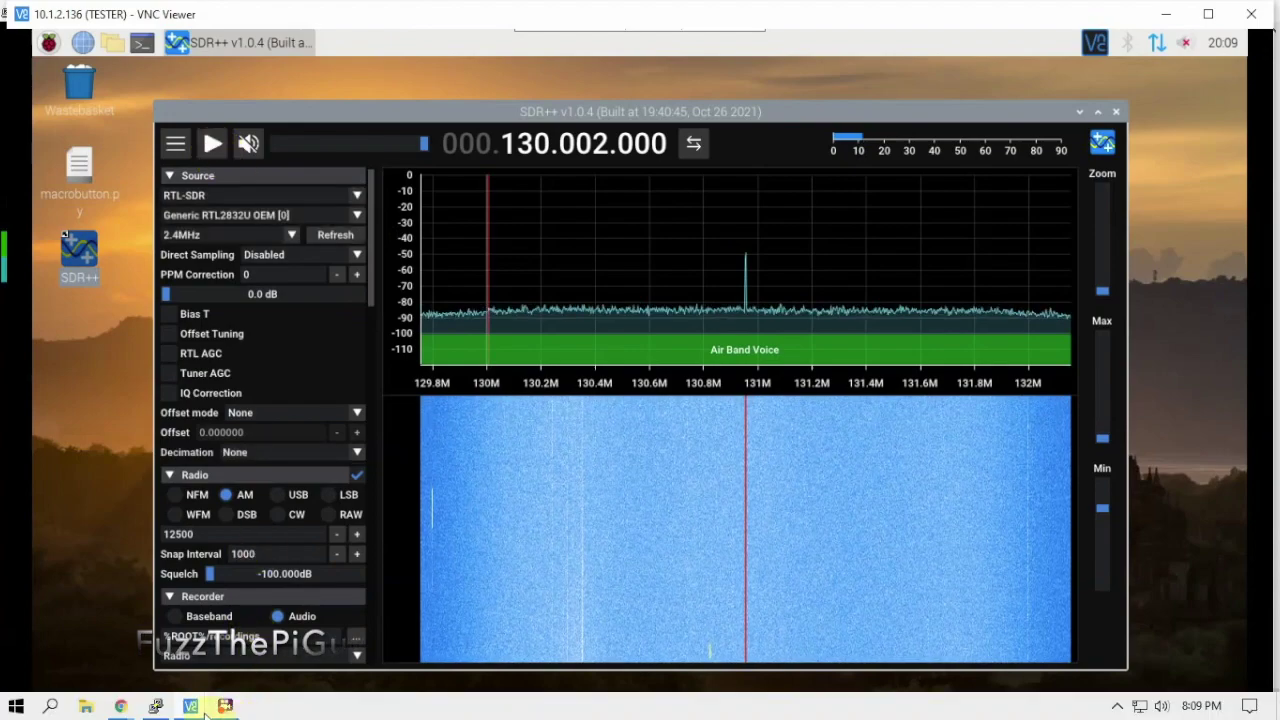
{"action": "mouse_move", "coordinate": [225, 706]}
{"action": "left_click", "coordinate": [198, 646]}
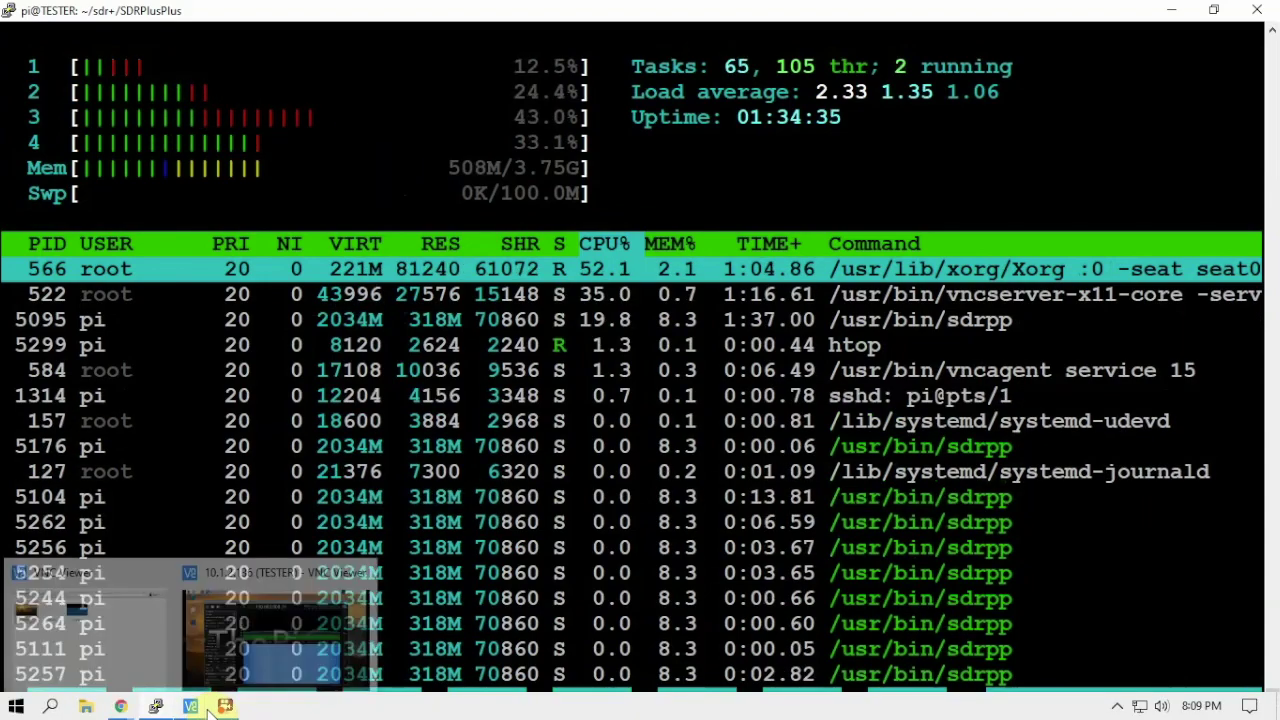
Bring the remote SDR++ desktop forward again, then close the VNC Viewer window
{"action": "mouse_move", "coordinate": [208, 710]}
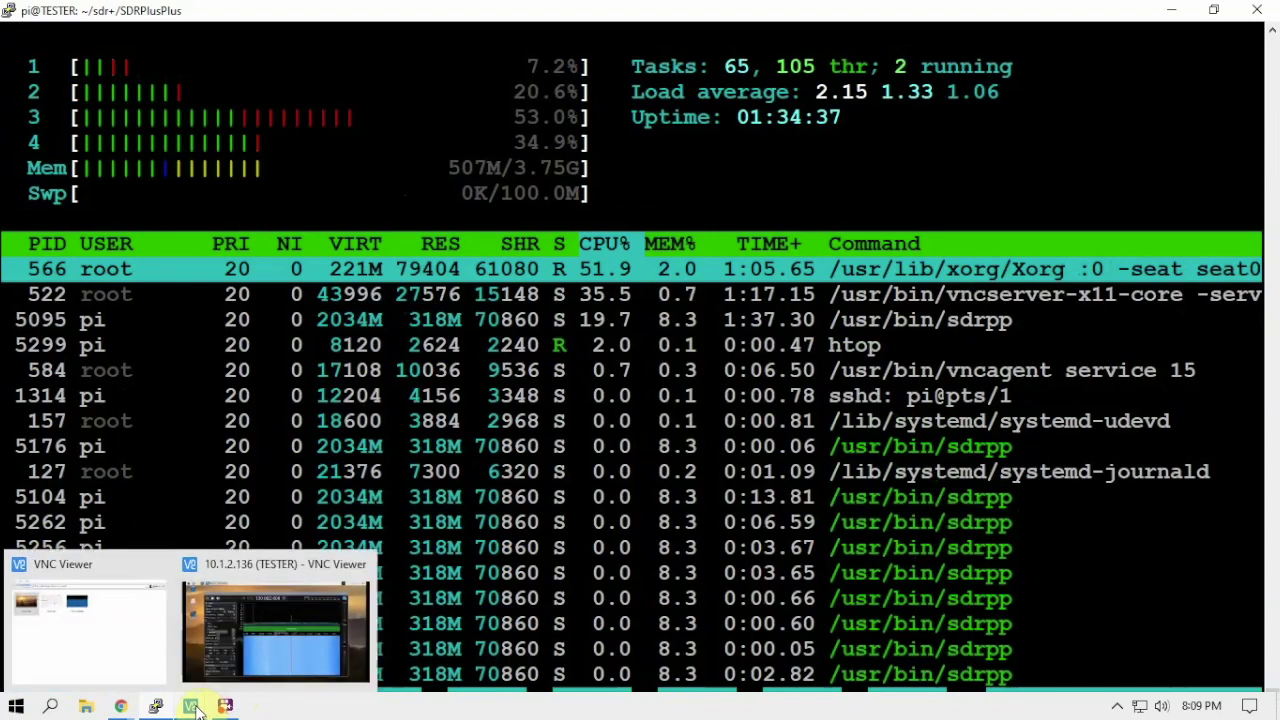
{"action": "left_click", "coordinate": [214, 677]}
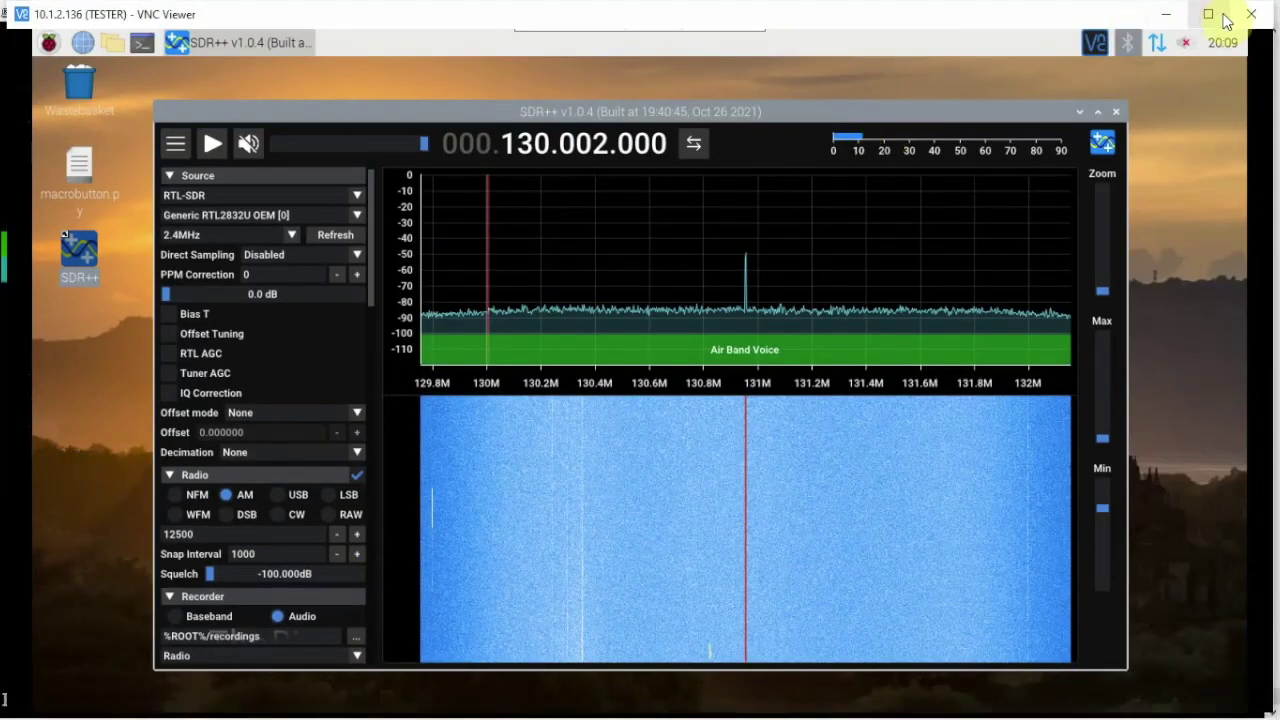
{"action": "left_click", "coordinate": [1250, 14]}
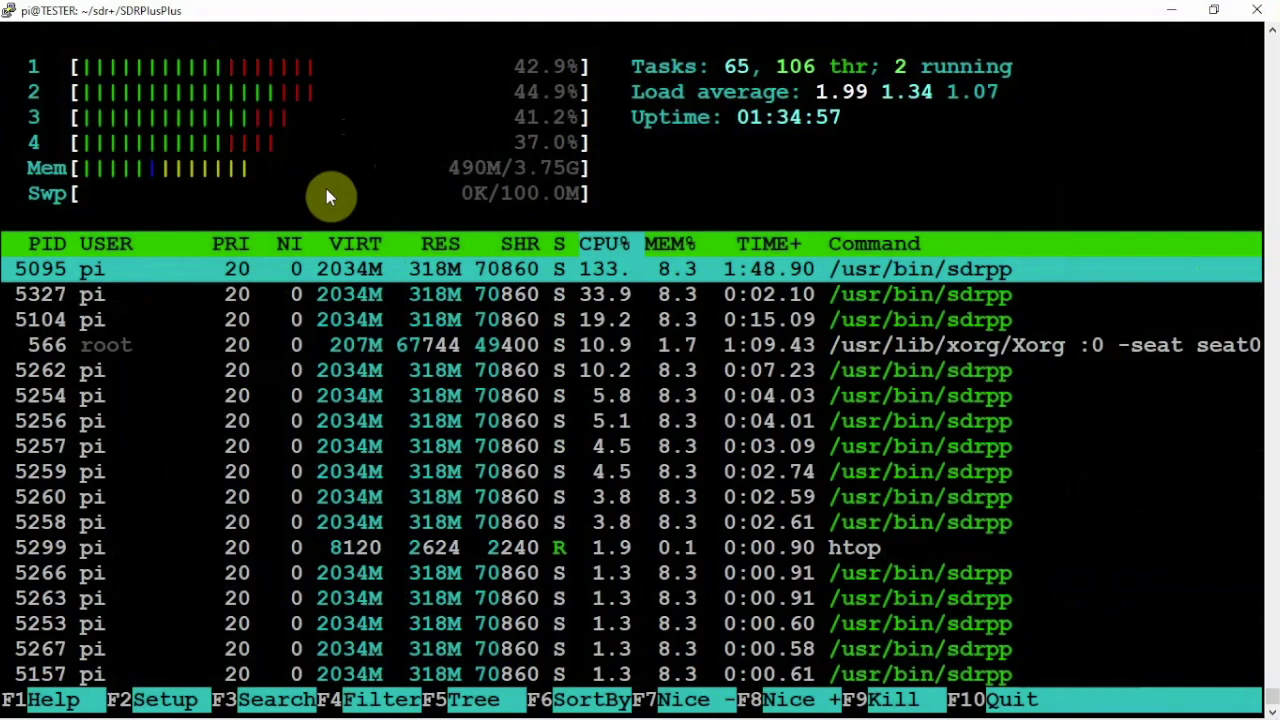
Quit htop, rerun top to confirm sdrpp at about 145% CPU, then quit to the prompt
{"action": "key", "text": "q"}
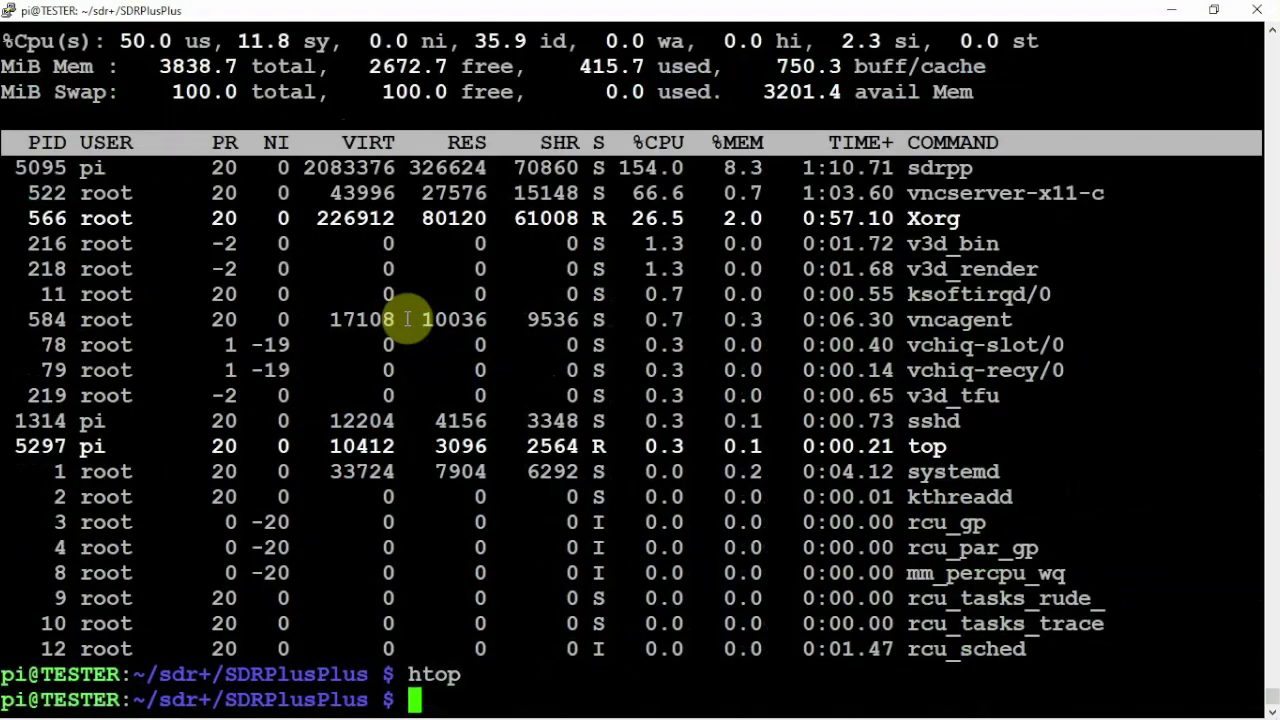
{"action": "type", "text": "top"}
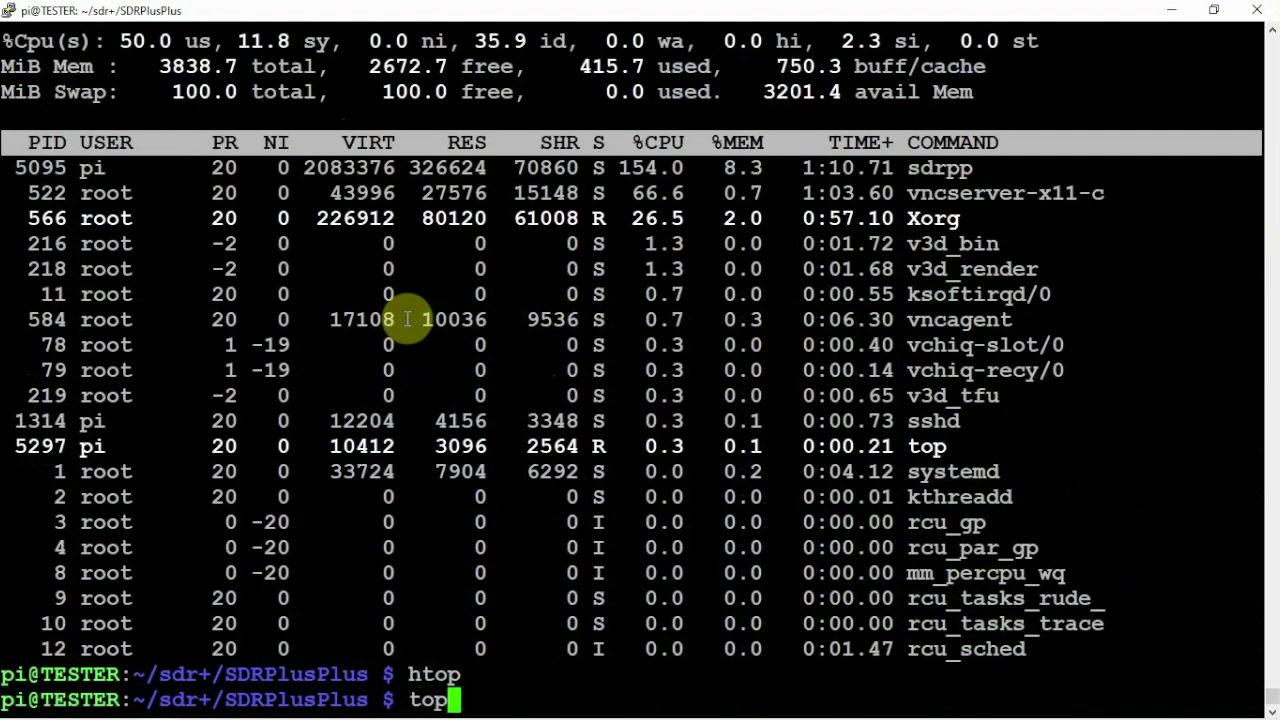
{"action": "key", "text": "Return"}
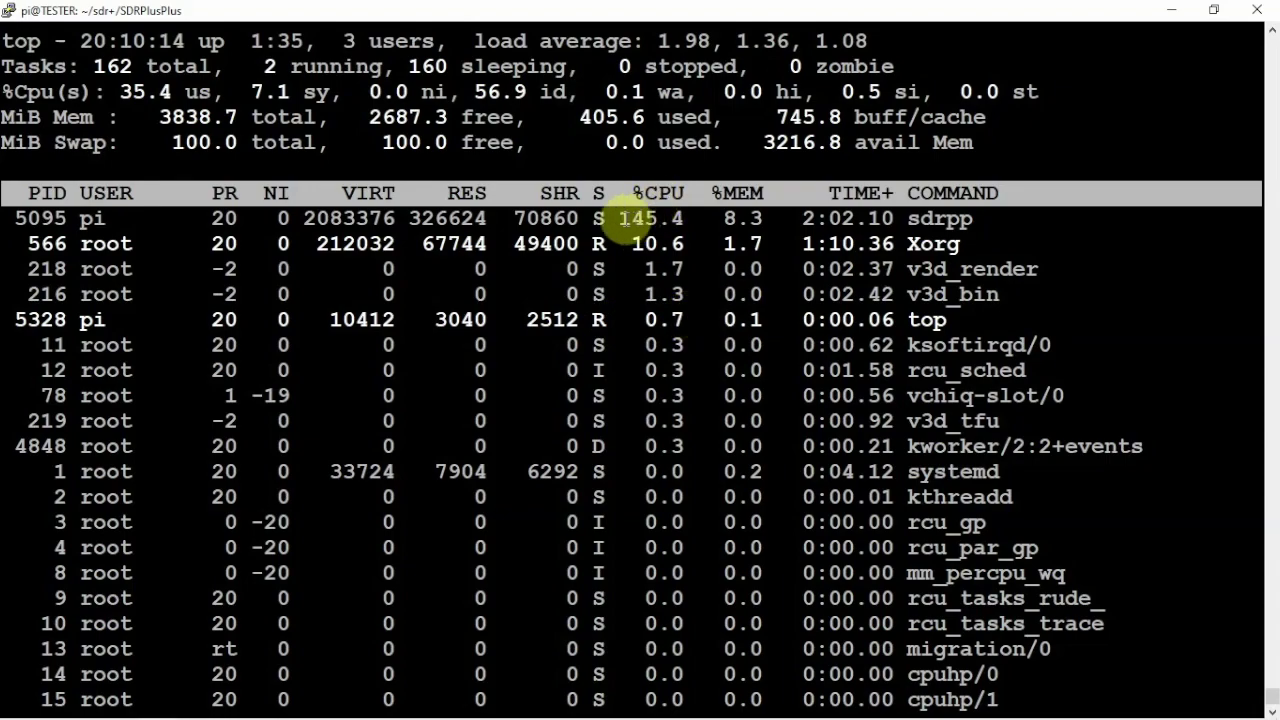
{"action": "left_click_drag", "start_coordinate": [606, 218], "coordinate": [686, 218]}
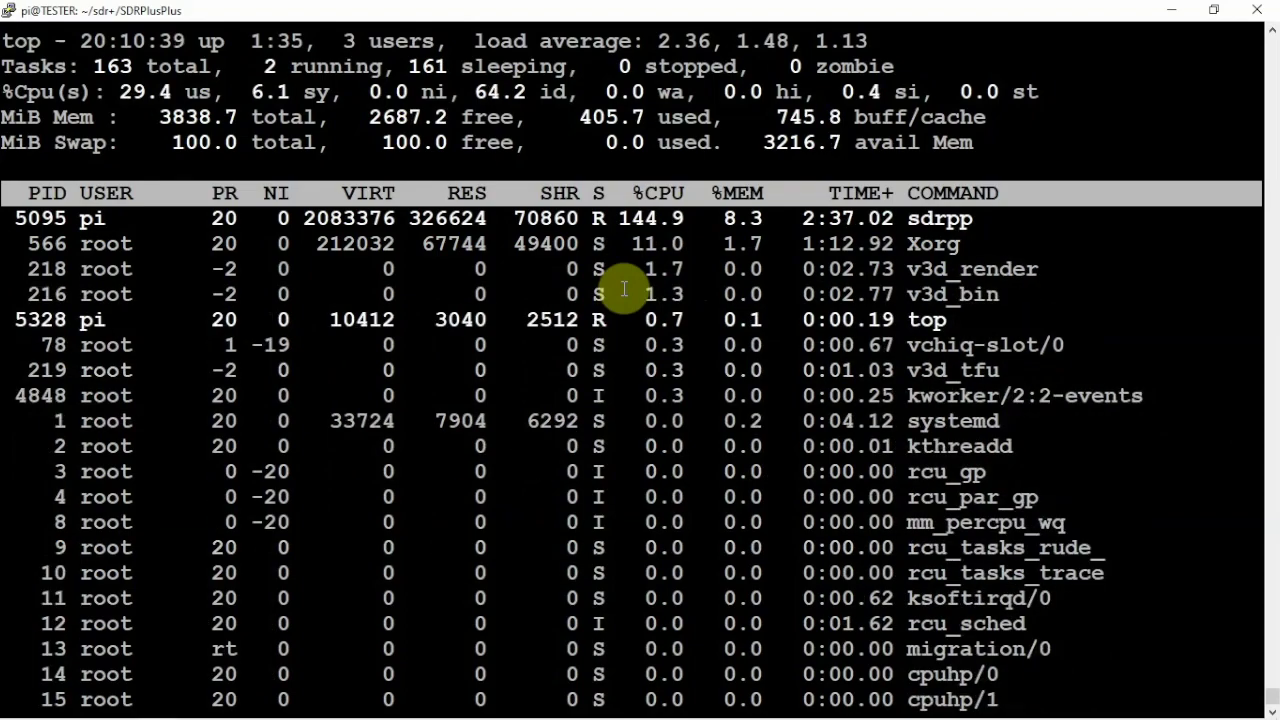
{"action": "key", "text": "q"}
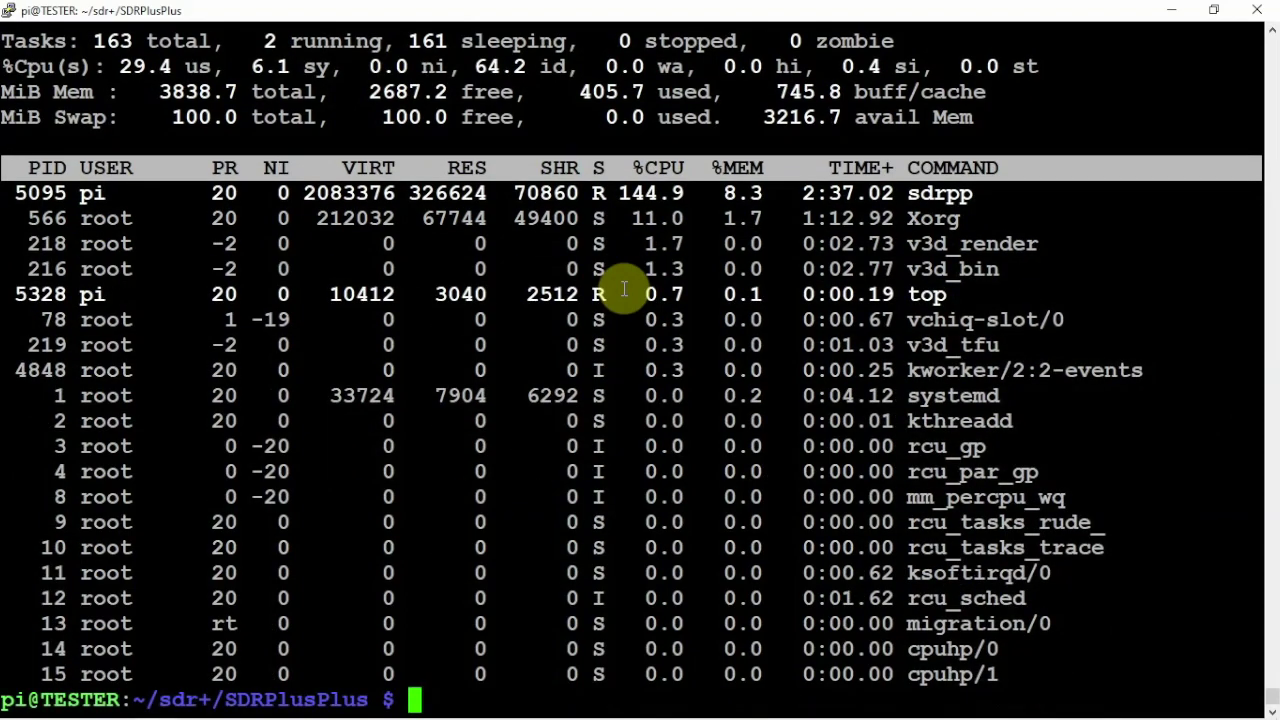